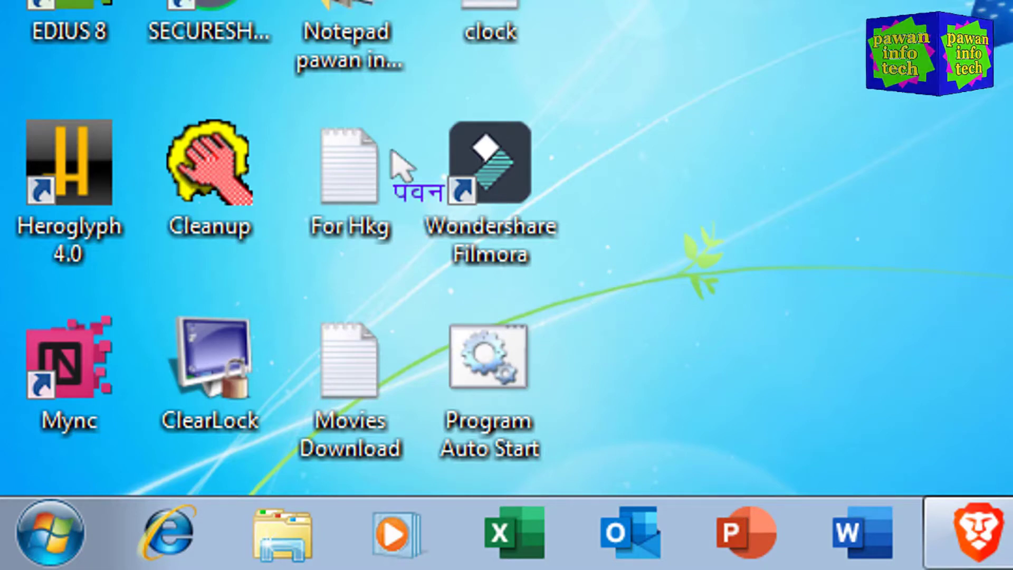
# - Run the Program Auto Start batch file, then move its command window clear of Paint and make it smaller
pyautogui.doubleClick(549, 404)
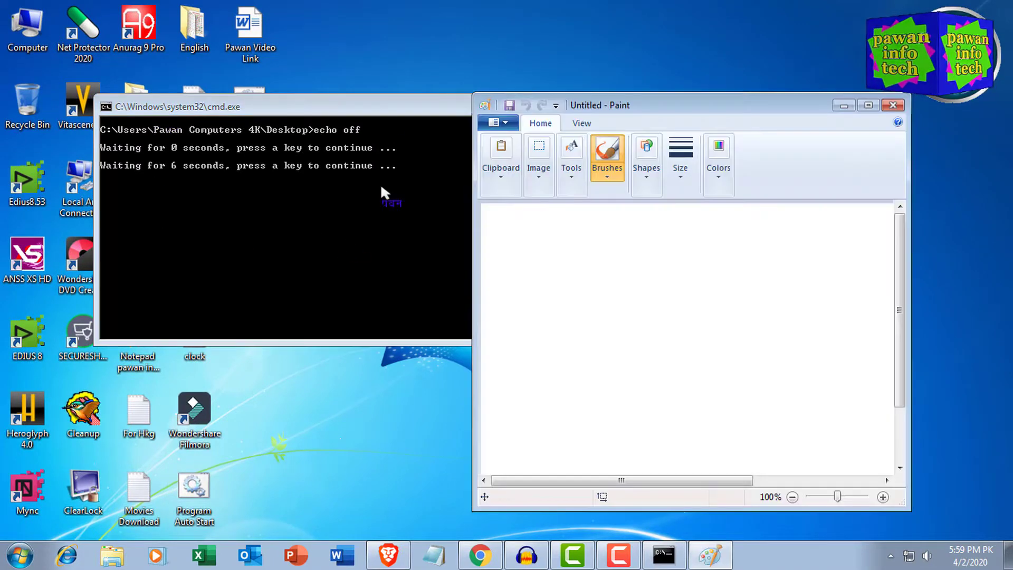
pyautogui.moveTo(364, 111); pyautogui.dragTo(278, 52)
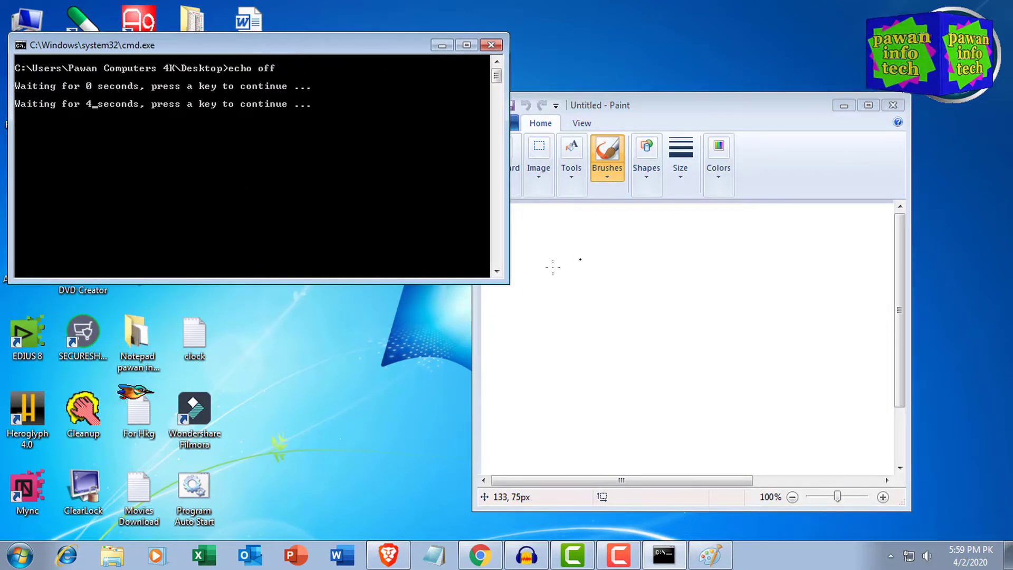
pyautogui.moveTo(508, 281); pyautogui.dragTo(397, 269)
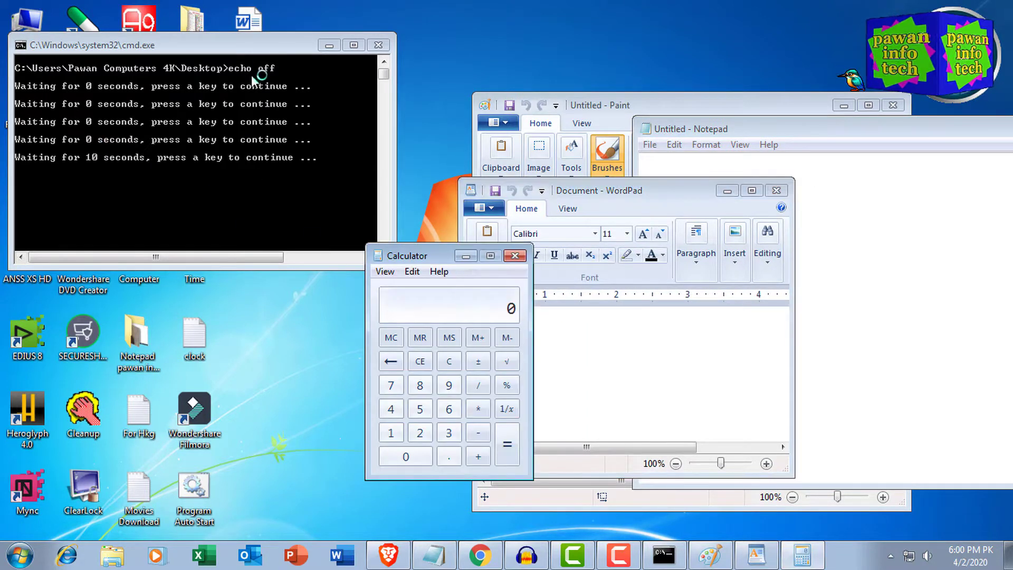
# - Close the Excel start window and continue past the script's pause to end the command window
pyautogui.click(254, 50)
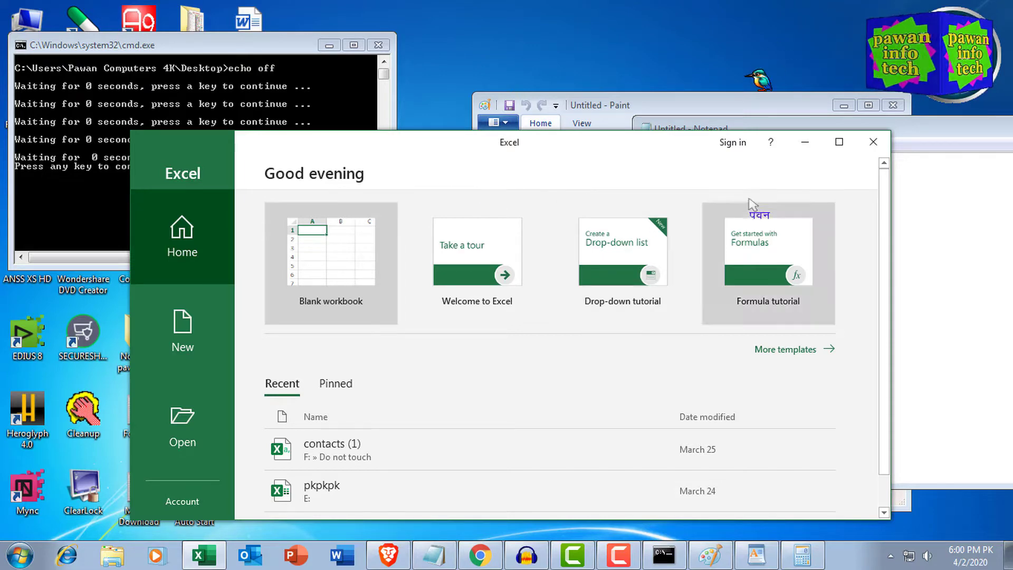
pyautogui.click(874, 143)
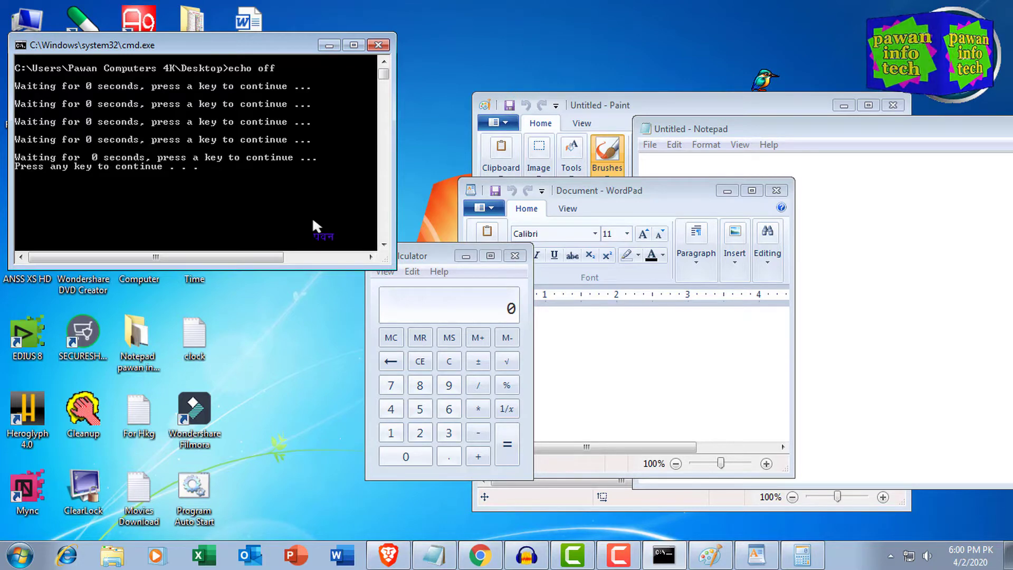
pyautogui.press('Return')
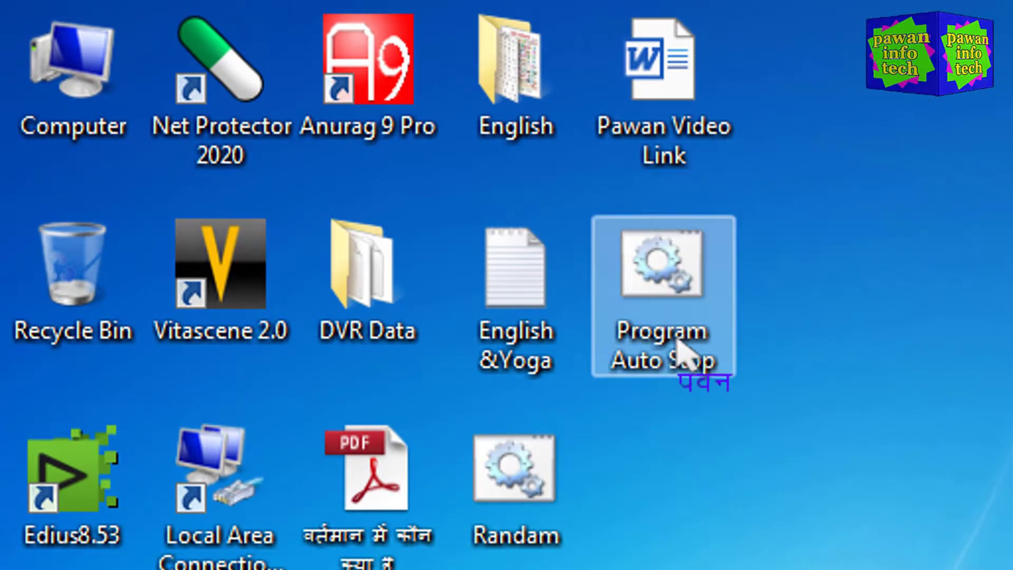
# - Run the Program Auto Stop batch file from the desktop and refresh the desktop
pyautogui.doubleClick(659, 282)
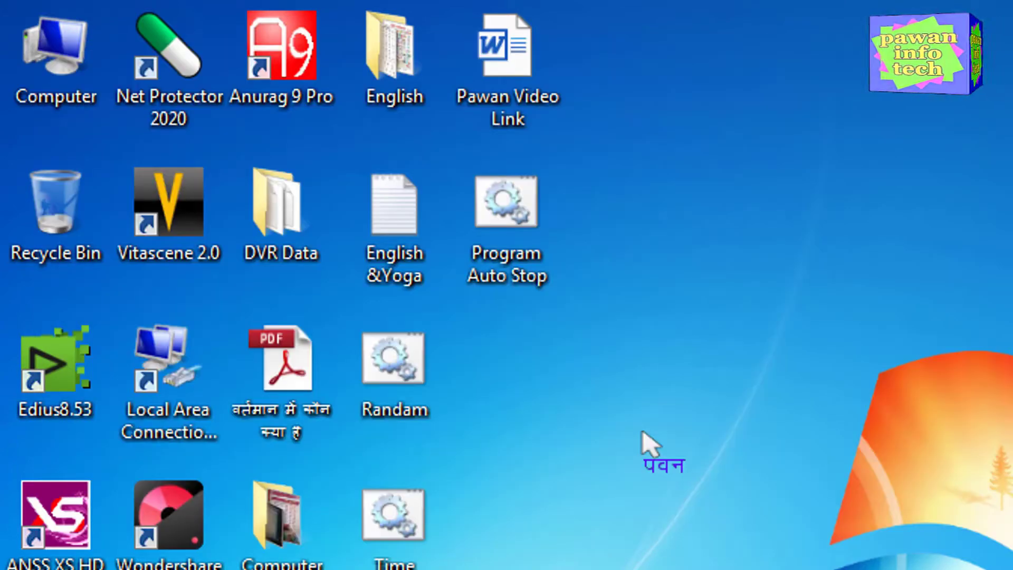
pyautogui.rightClick(620, 442)
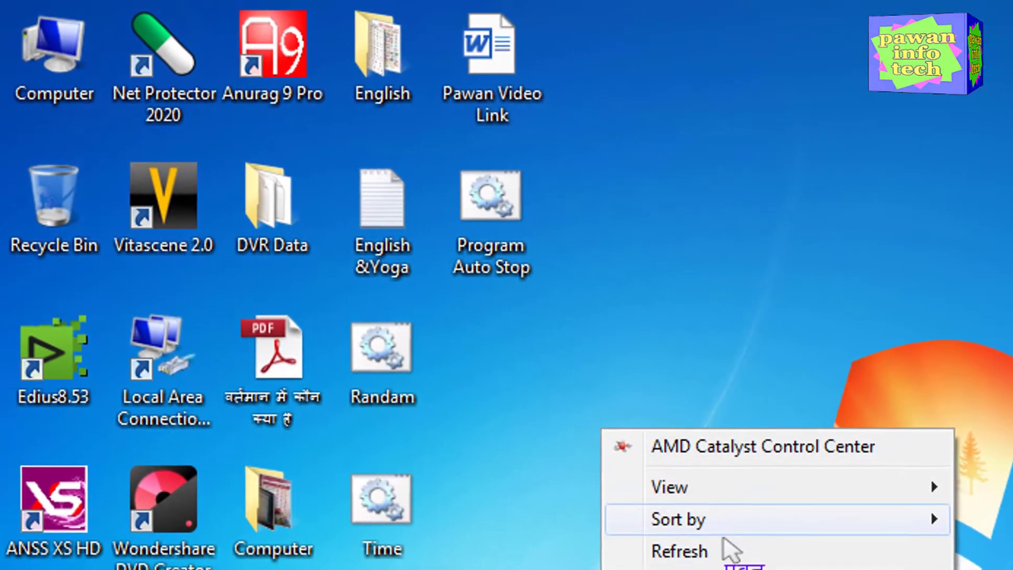
pyautogui.click(681, 551)
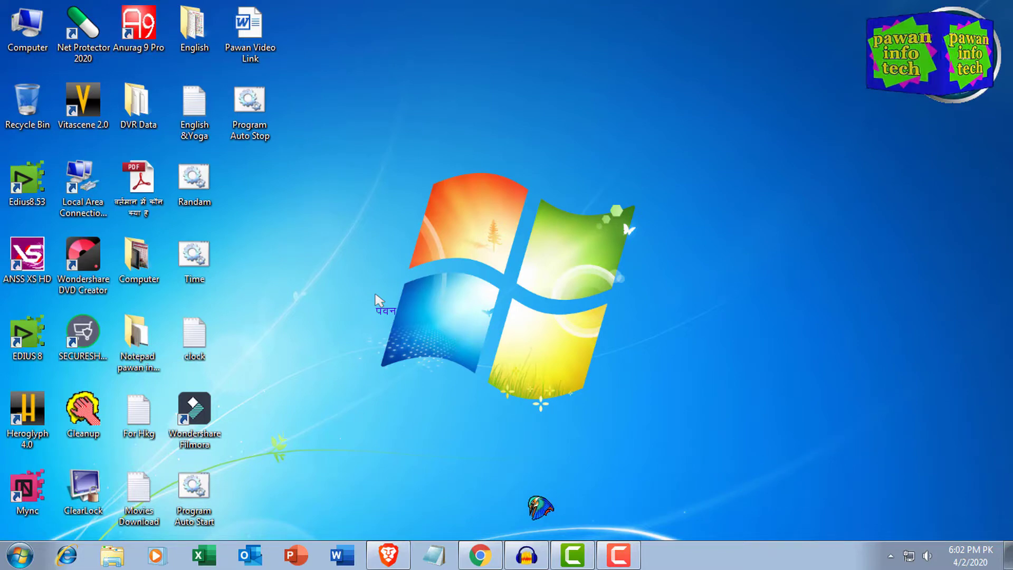
# - Open a blank Notepad document, reposition its window and paste the copied sample text into it
pyautogui.hotkey('ctrl', 'alt', 'o')
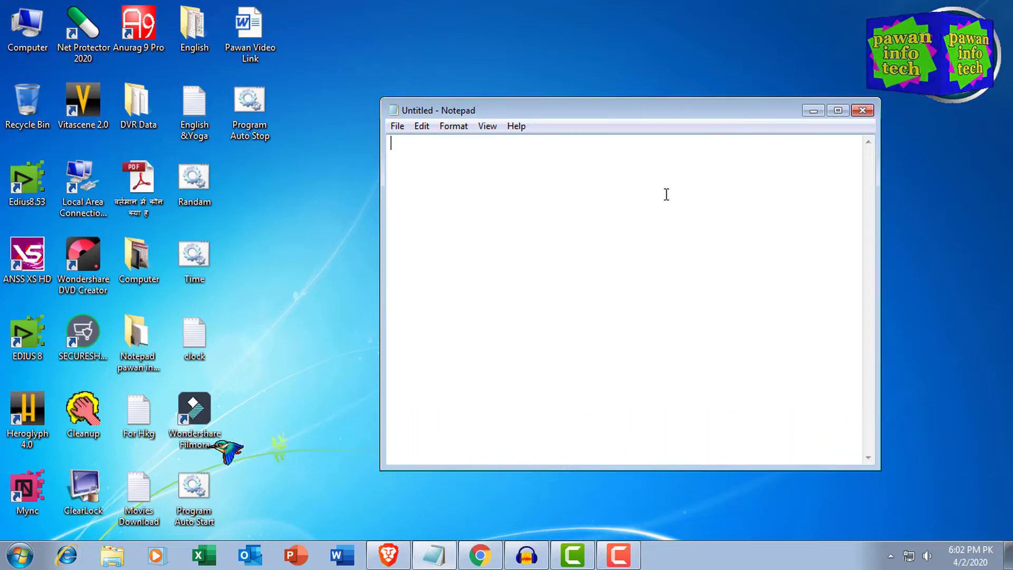
pyautogui.moveTo(582, 109); pyautogui.dragTo(530, 69)
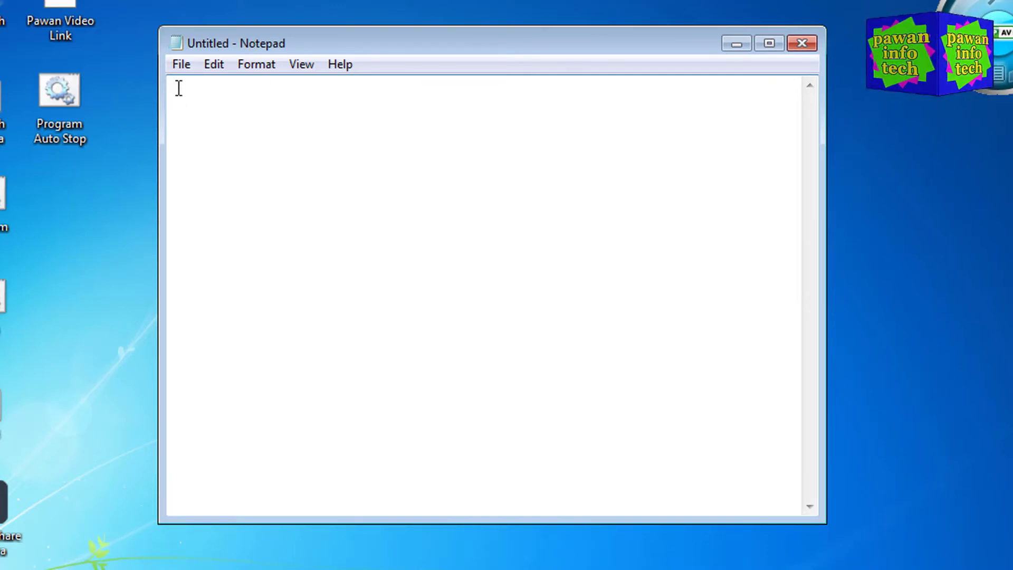
pyautogui.click(214, 63)
pyautogui.click(214, 64)
pyautogui.click(214, 63)
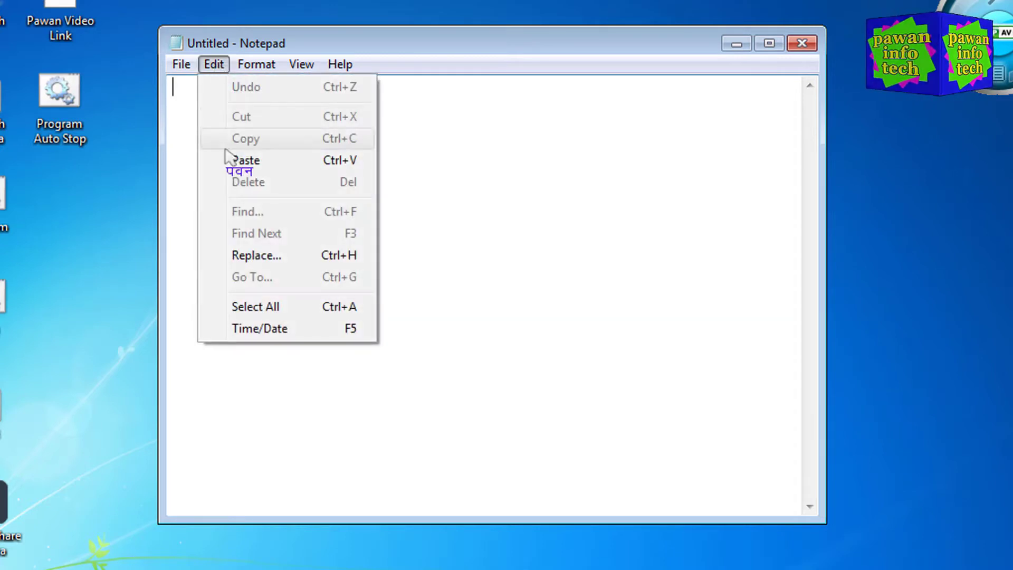
pyautogui.click(460, 221)
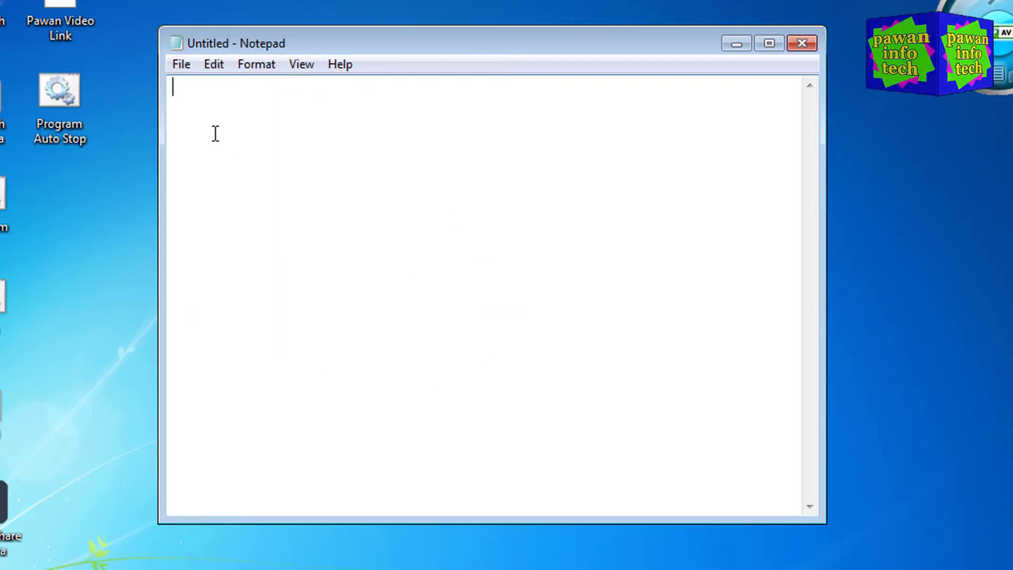
pyautogui.hotkey('ctrl', 'v')
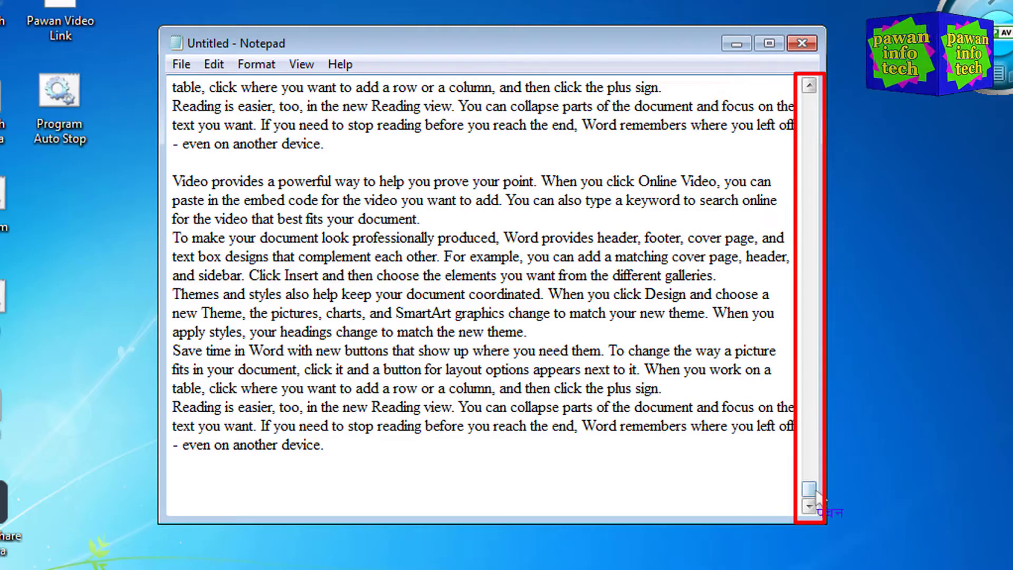
# - Turn Word Wrap off to try horizontal scrolling of the long lines, and turn Word Wrap back on
pyautogui.click(256, 64)
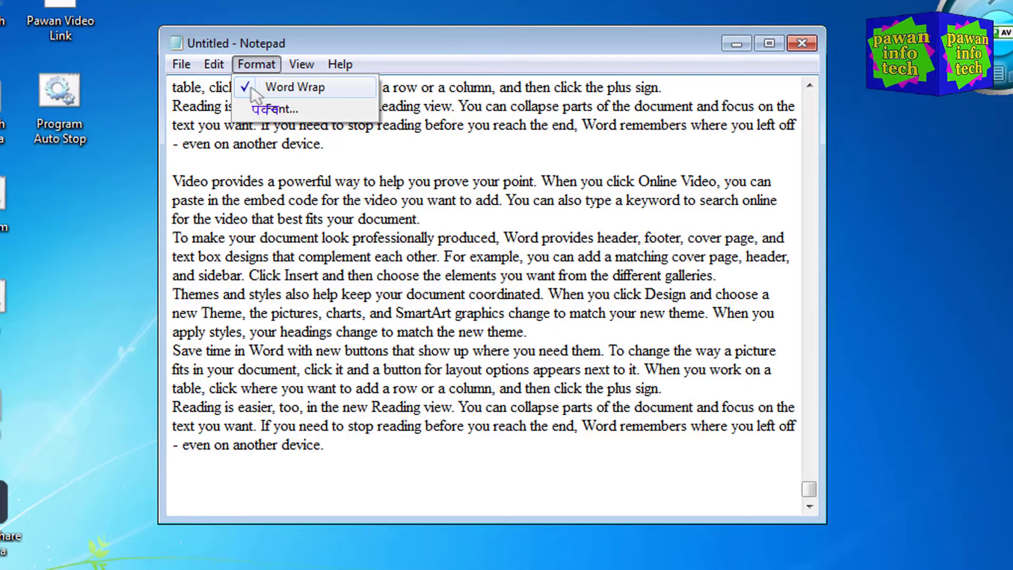
pyautogui.click(260, 90)
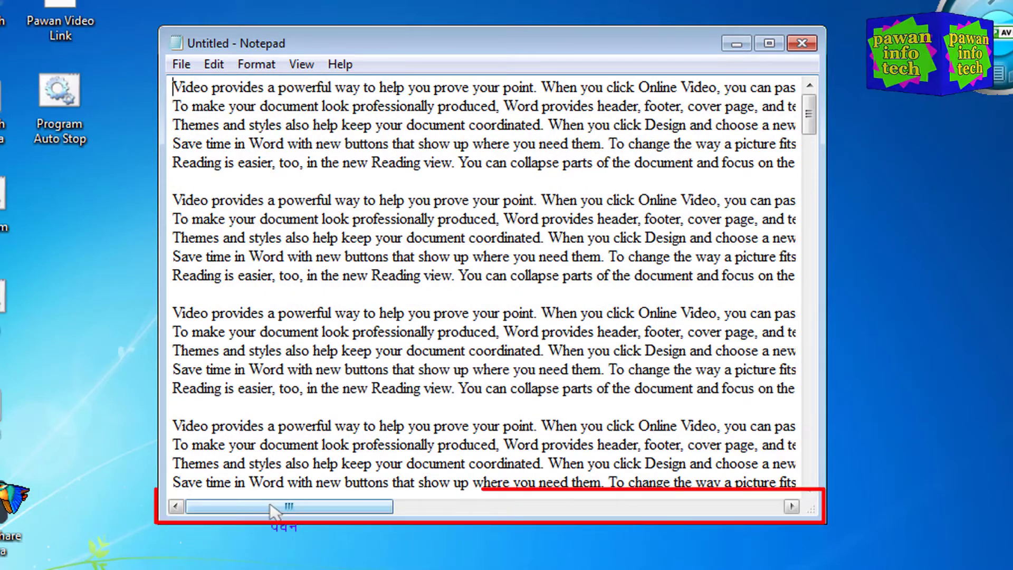
pyautogui.moveTo(280, 508)
pyautogui.mouseDown()
pyautogui.moveTo(710, 511)
pyautogui.moveTo(199, 510)
pyautogui.moveTo(670, 503)
pyautogui.moveTo(254, 504)
pyautogui.mouseUp()
pyautogui.click(259, 64)
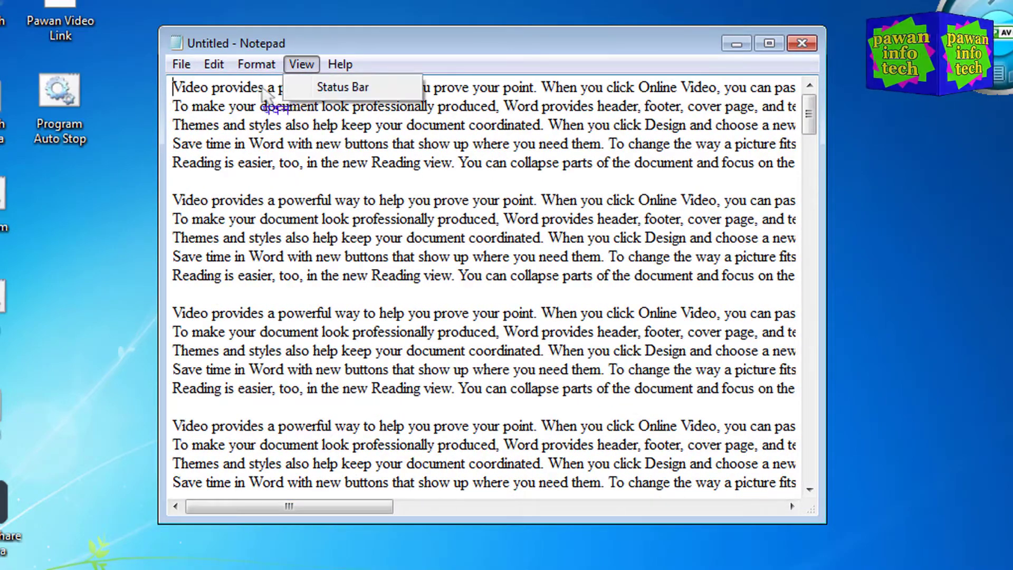
pyautogui.click(277, 88)
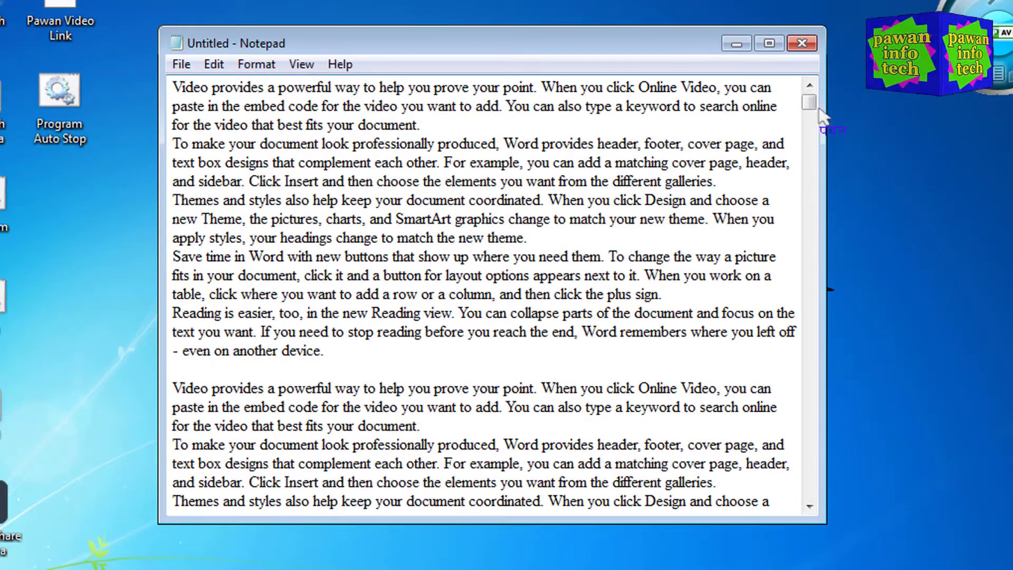
# - Scroll the pasted text from its beginning down into its later paragraphs
pyautogui.moveTo(809, 102); pyautogui.dragTo(828, 78)
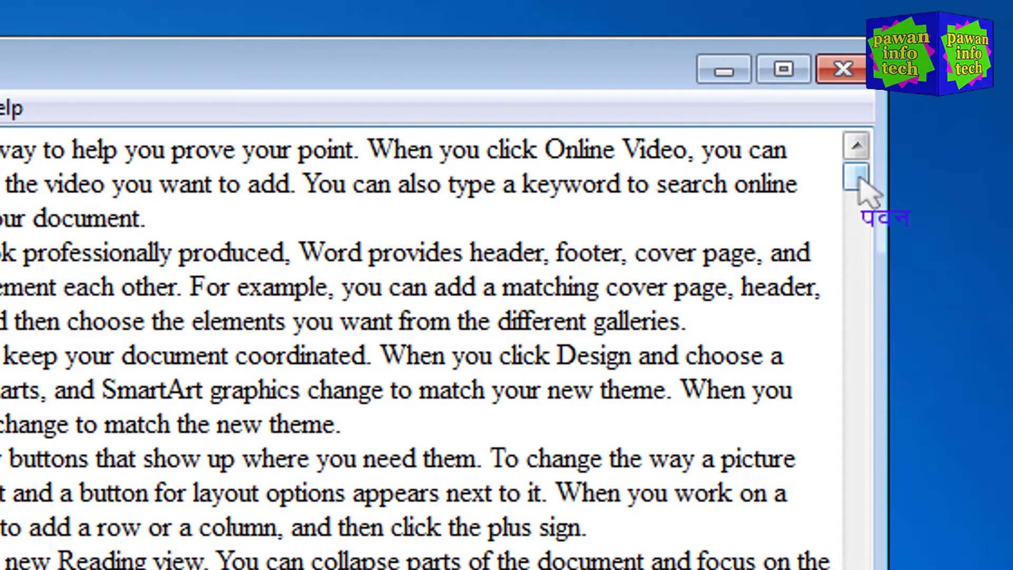
pyautogui.moveTo(858, 179); pyautogui.dragTo(870, 507)
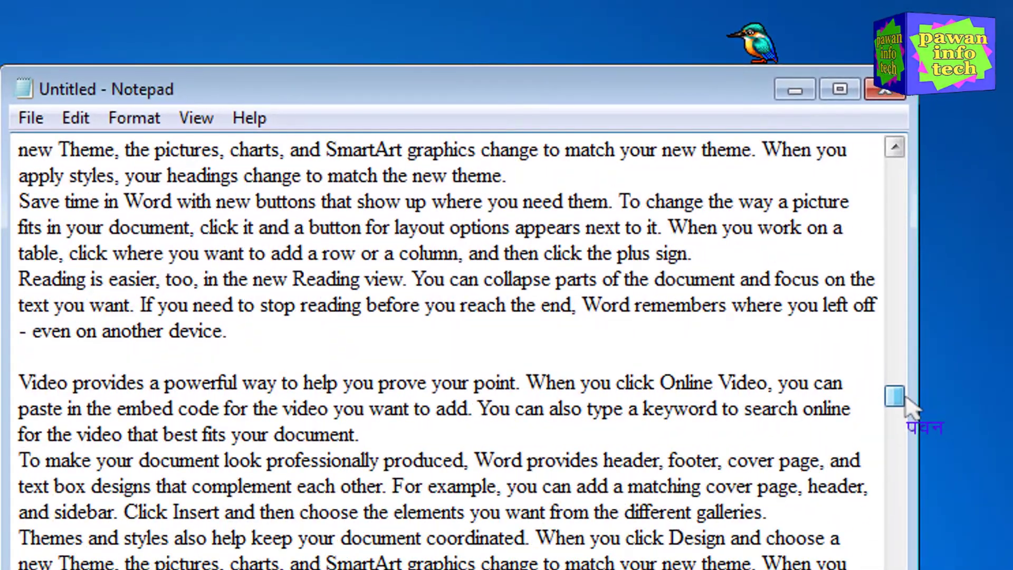
pyautogui.moveTo(905, 407); pyautogui.dragTo(898, 446)
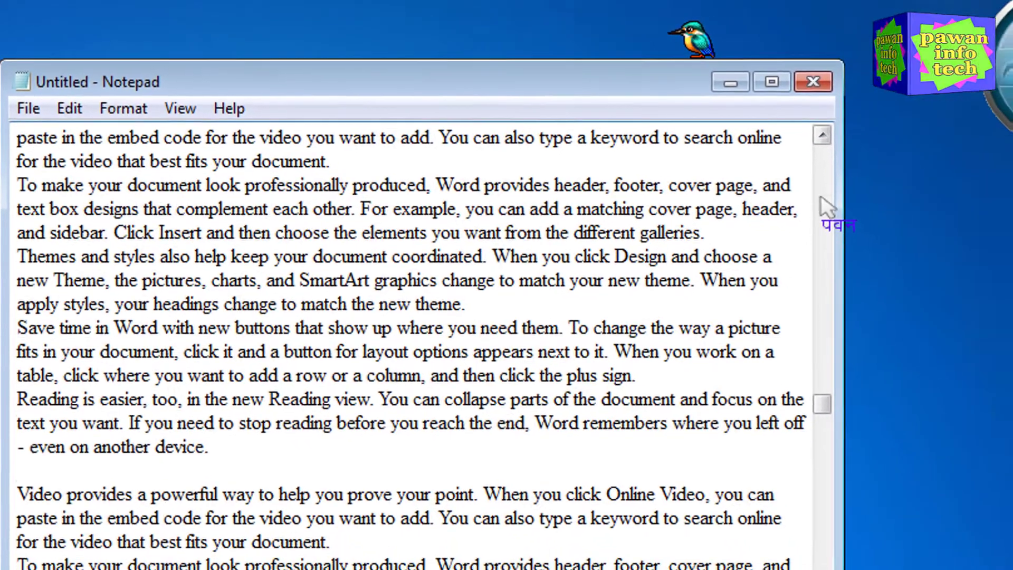
# - Use Scroll Here on the vertical scroll bar to jump near the start of the text and to points further down
pyautogui.rightClick(886, 213)
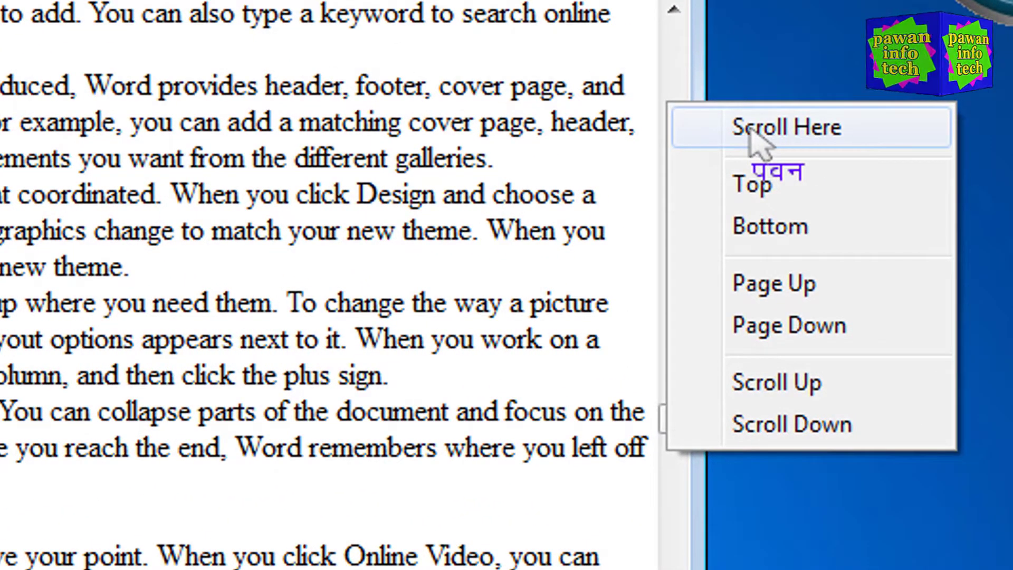
pyautogui.rightClick(670, 52)
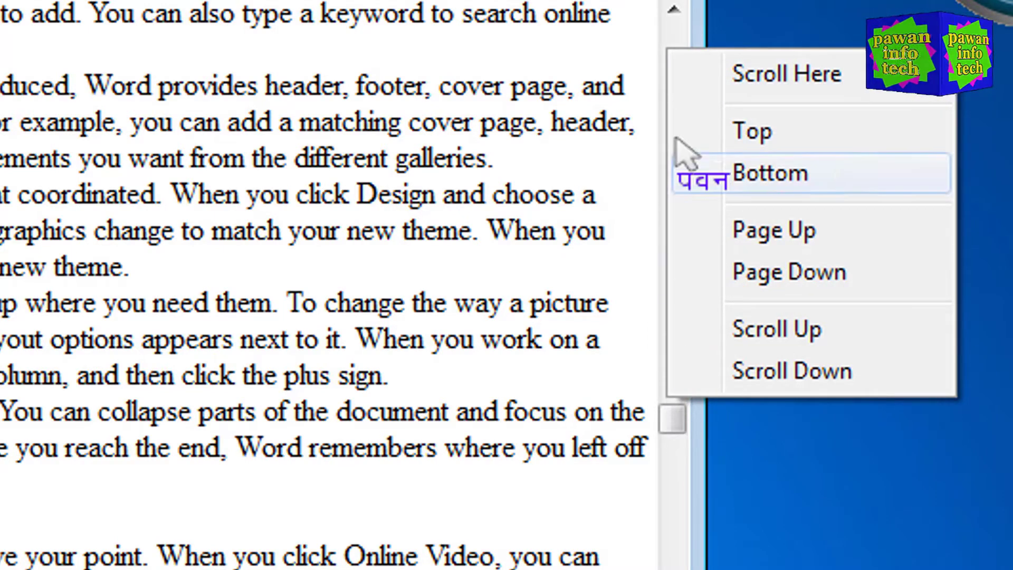
pyautogui.click(752, 85)
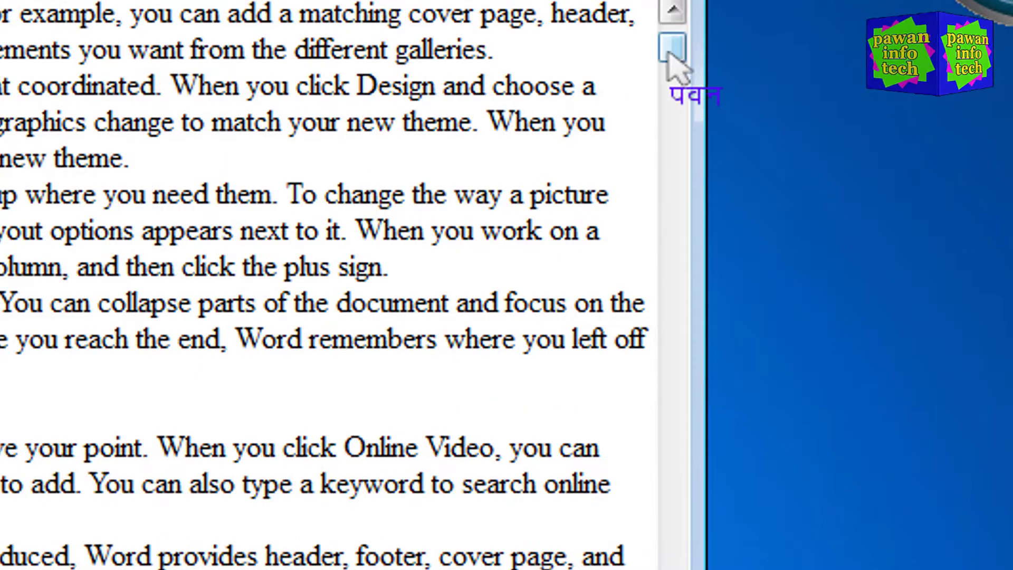
pyautogui.rightClick(664, 428)
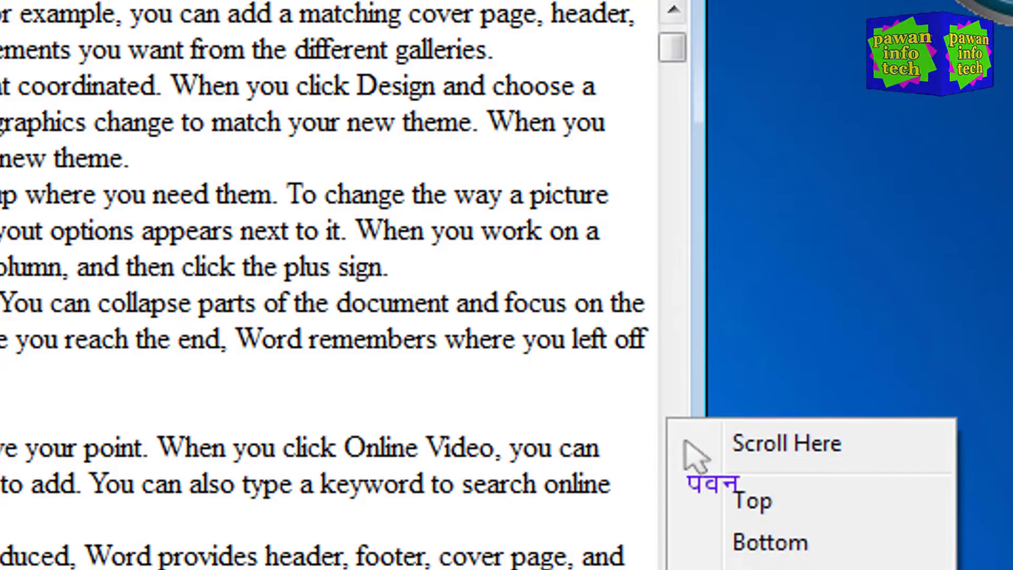
pyautogui.click(768, 444)
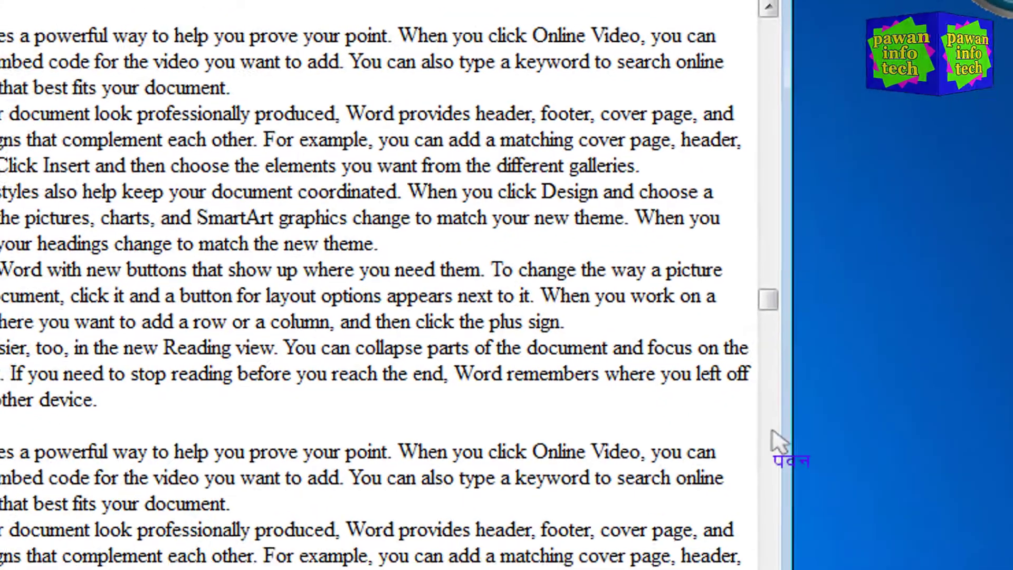
pyautogui.rightClick(785, 407)
pyautogui.click(819, 425)
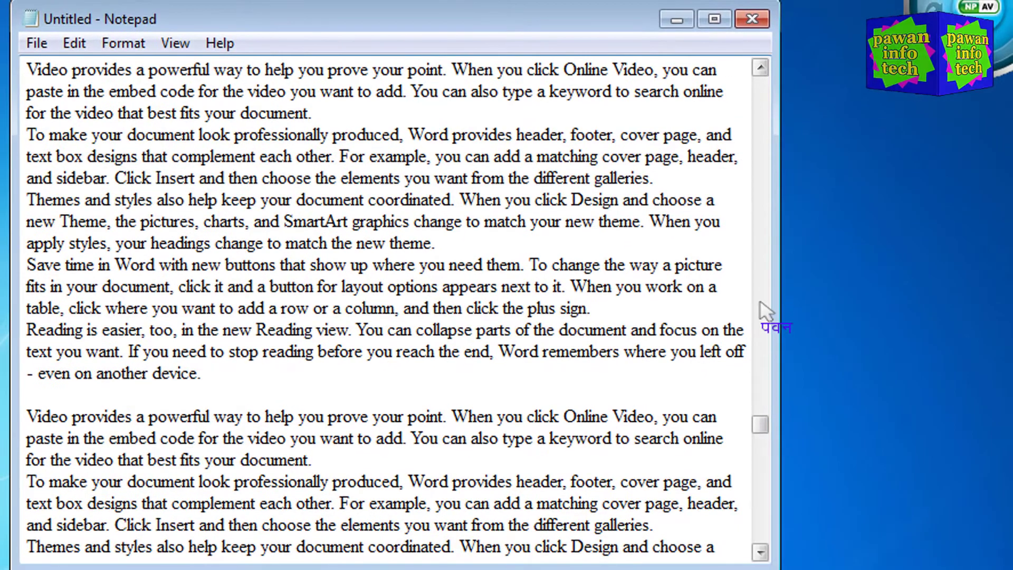
# - Jump to the very beginning of the text with Top and to its end with Bottom
pyautogui.rightClick(759, 302)
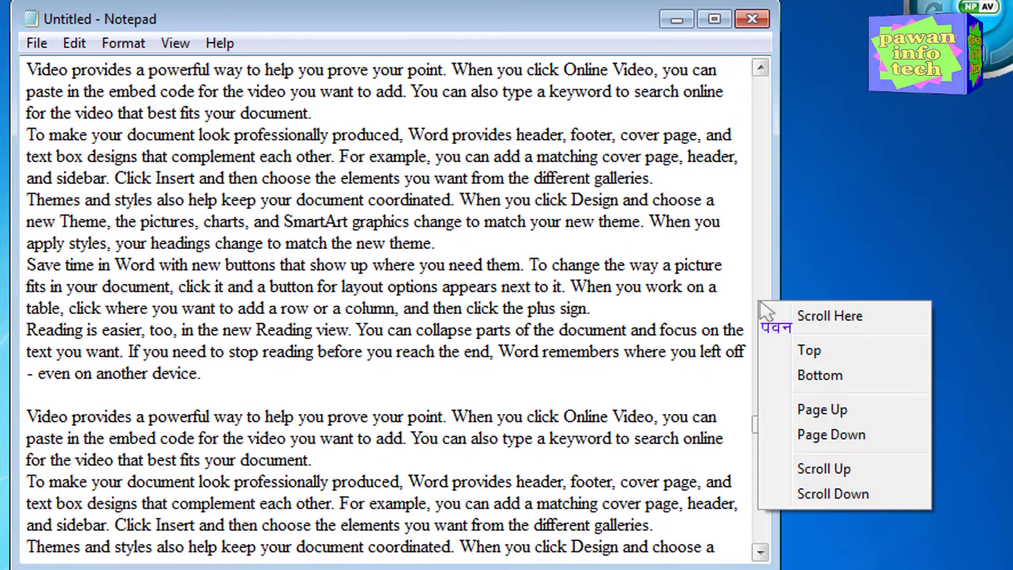
pyautogui.click(815, 351)
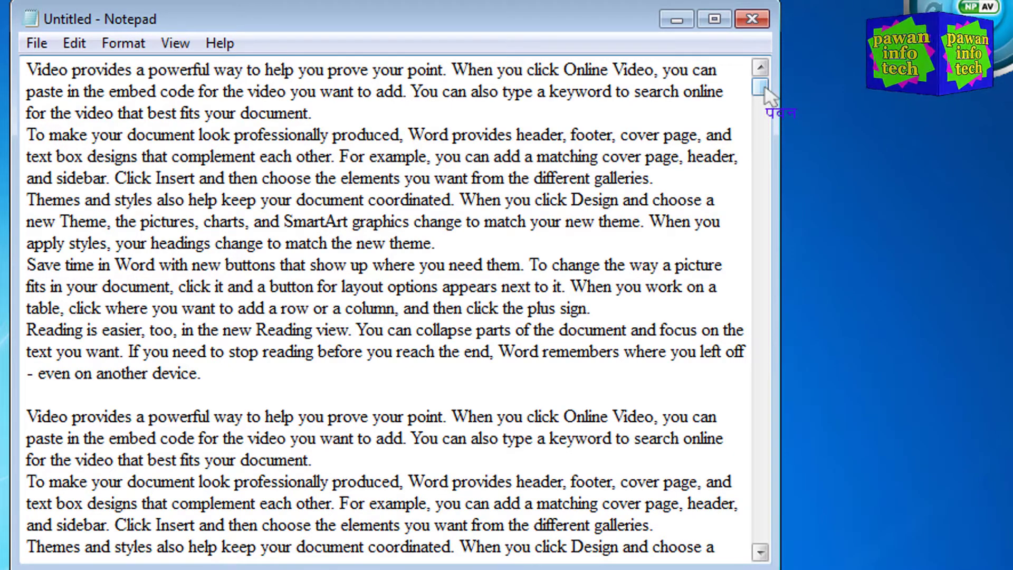
pyautogui.rightClick(764, 205)
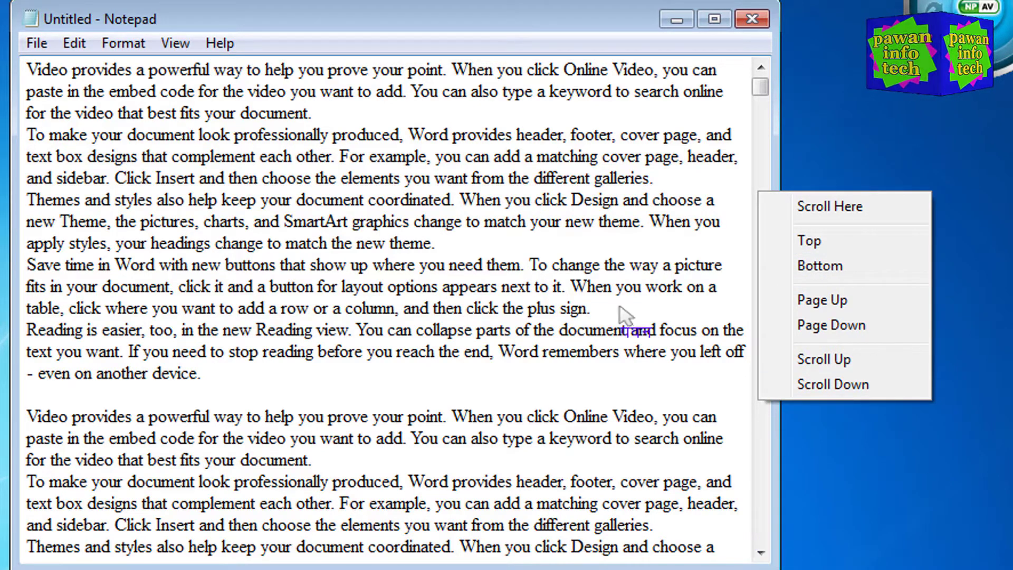
pyautogui.click(815, 266)
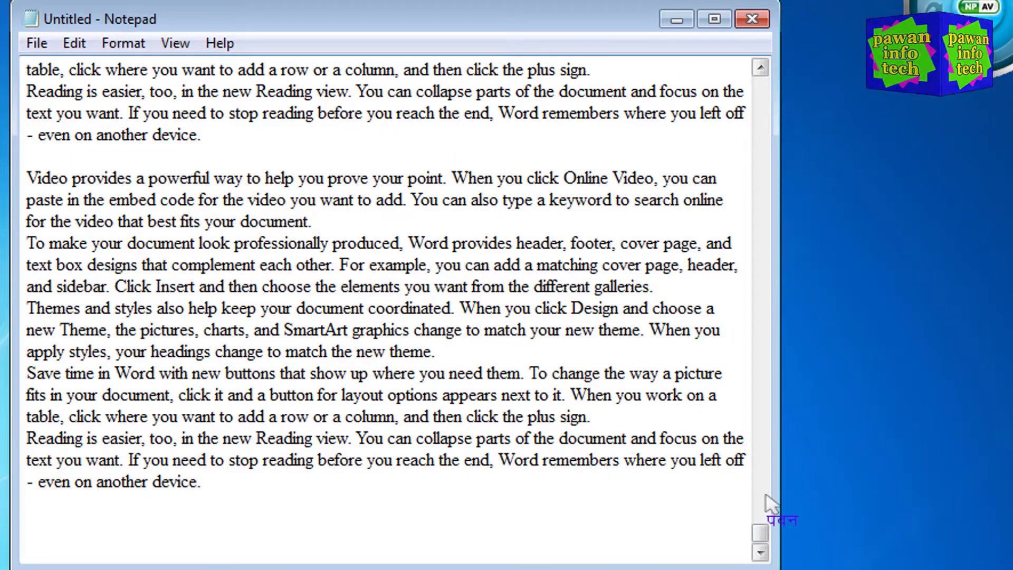
# - Use Page Up on the vertical scroll bar to move back through the text several pages from its end
pyautogui.rightClick(759, 299)
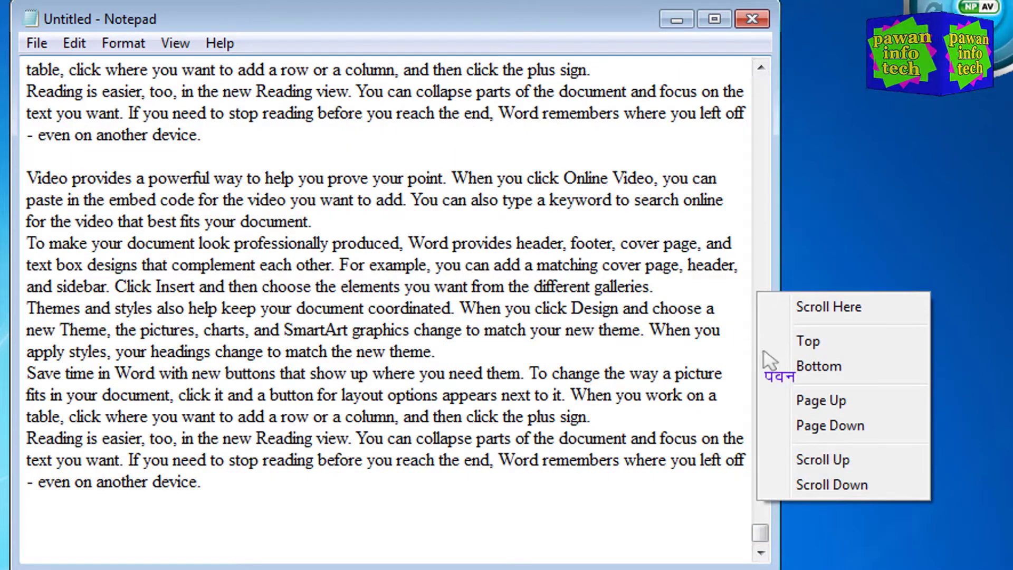
pyautogui.click(824, 408)
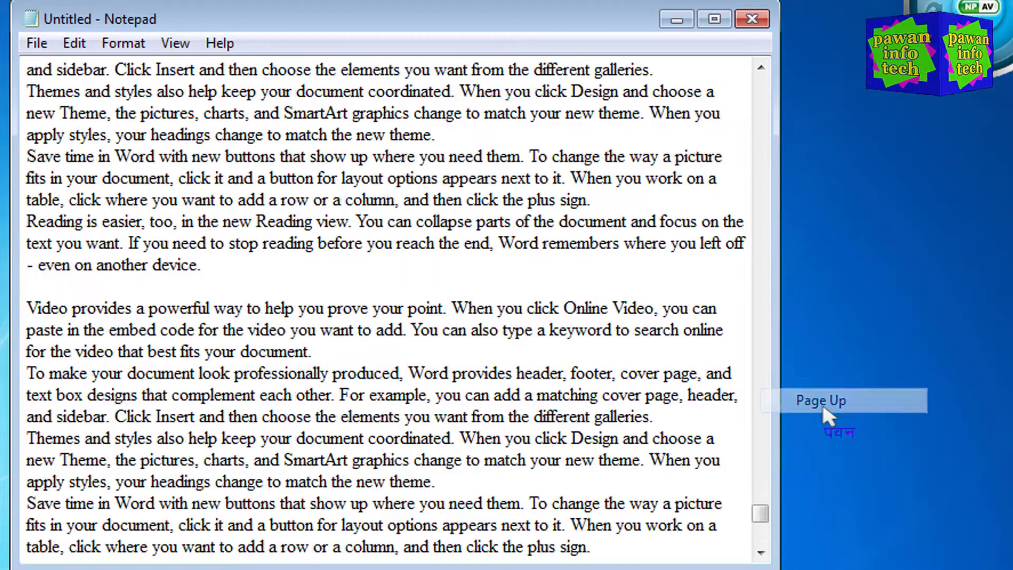
pyautogui.rightClick(762, 368)
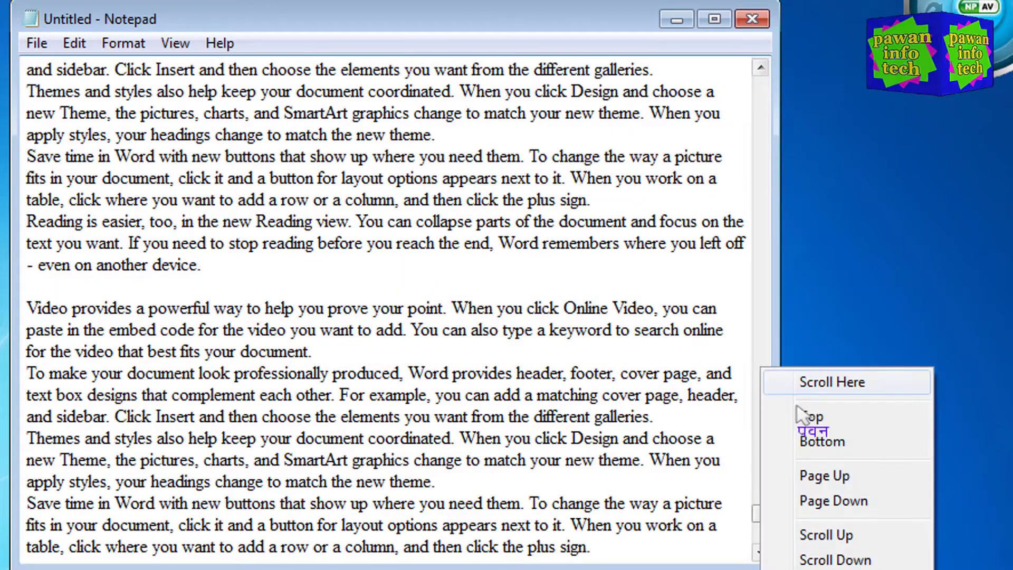
pyautogui.click(823, 476)
pyautogui.rightClick(761, 353)
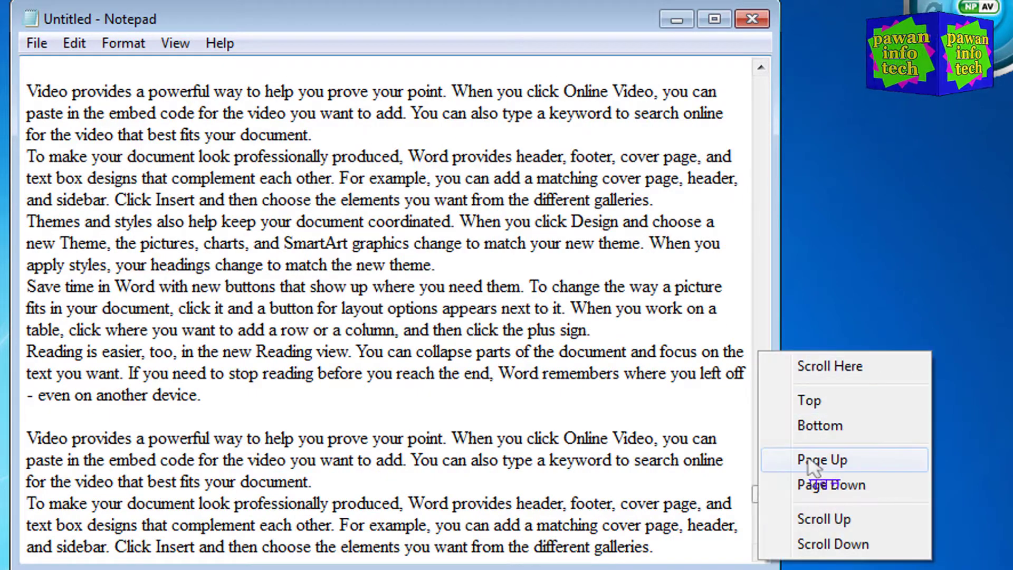
pyautogui.click(816, 485)
pyautogui.rightClick(758, 324)
pyautogui.click(800, 433)
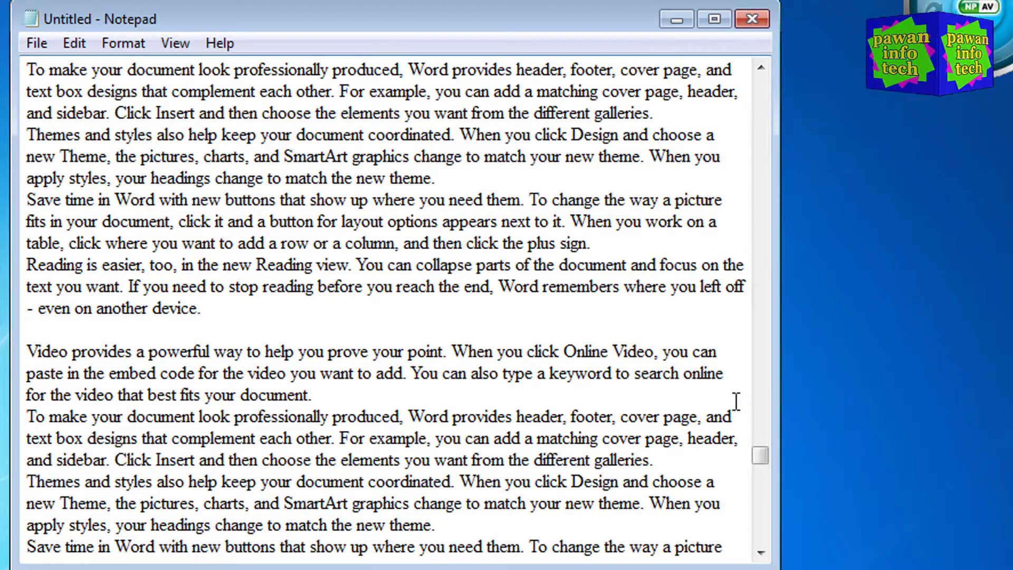
# - Page up with the keyboard through the text until its first paragraph is reached
pyautogui.press('Up')
pyautogui.press('Up')
pyautogui.press('Up')
pyautogui.press('Up')
pyautogui.press('Up')
pyautogui.press('Up')
pyautogui.press('Up')
pyautogui.press('pageup')
pyautogui.press('pageup')
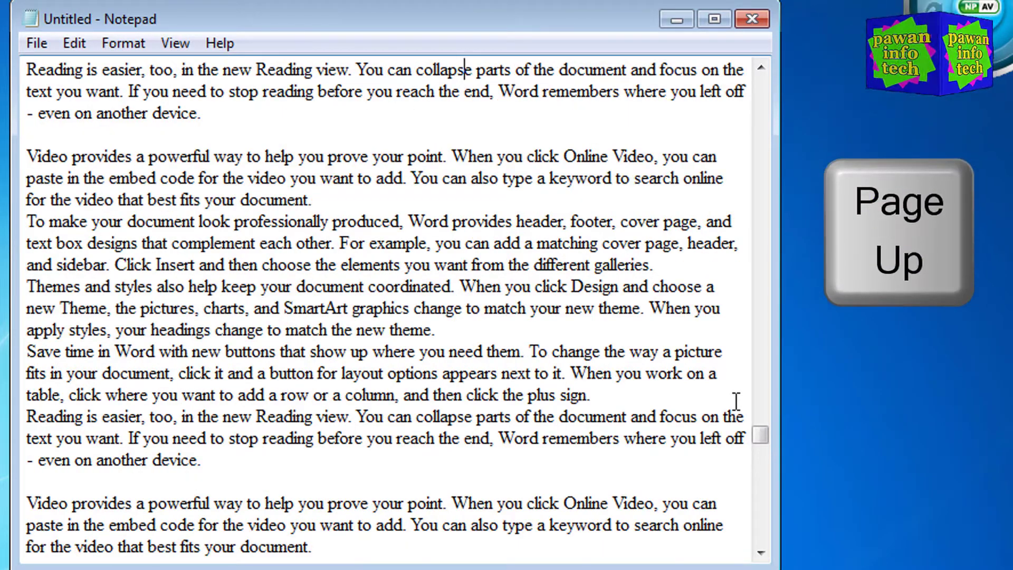
pyautogui.press('pageup')
pyautogui.press('pageup')
pyautogui.press('pageup')
pyautogui.press('pageup')
pyautogui.press('pageup')
pyautogui.press('pageup')
pyautogui.press('pageup')
pyautogui.press('pageup')
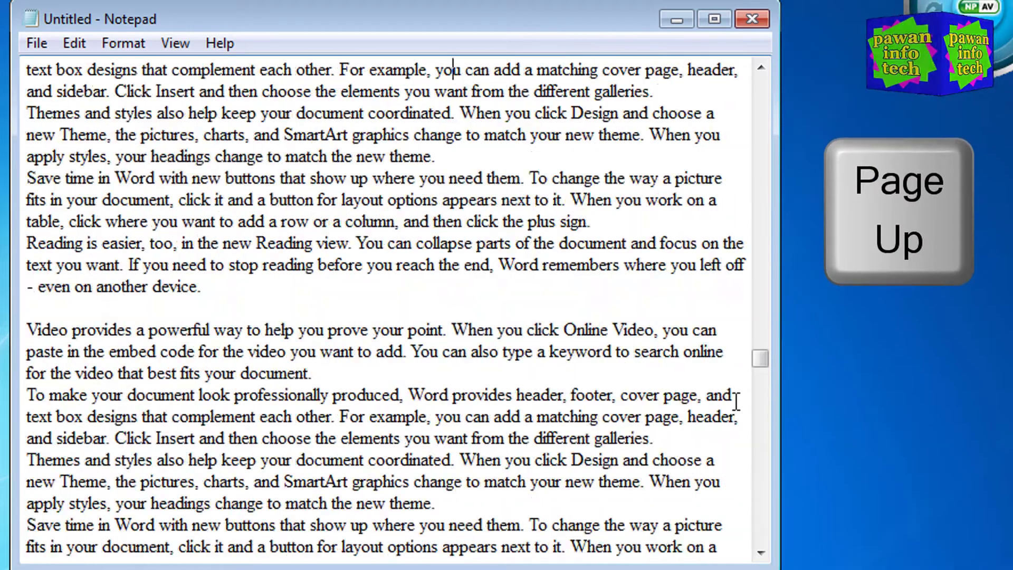
pyautogui.press('pageup')
pyautogui.press('pageup')
pyautogui.press('pageup')
pyautogui.press('pageup')
pyautogui.press('pageup')
pyautogui.press('pageup')
pyautogui.press('pageup')
pyautogui.press('pageup')
pyautogui.press('pageup')
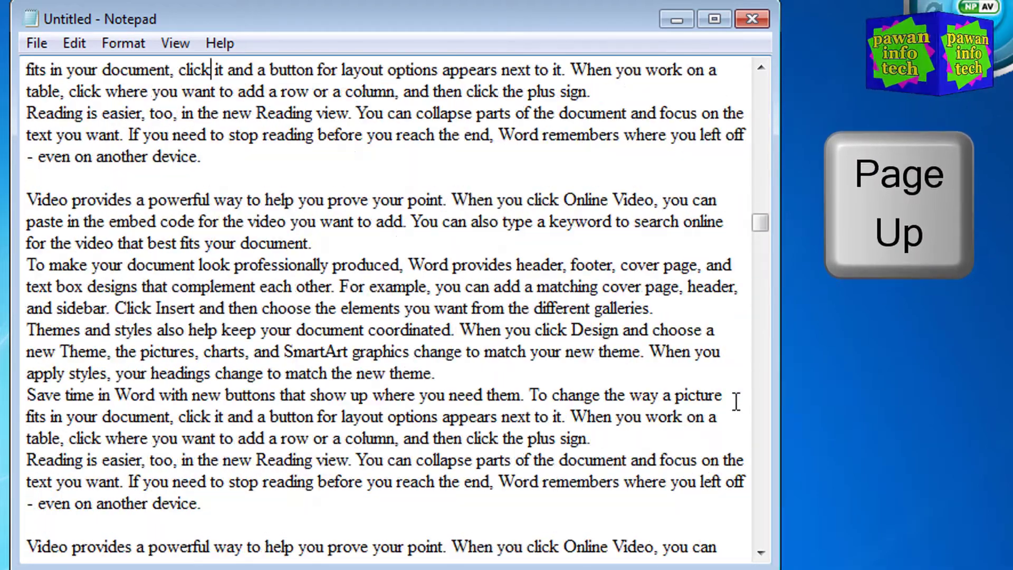
pyautogui.press('pageup')
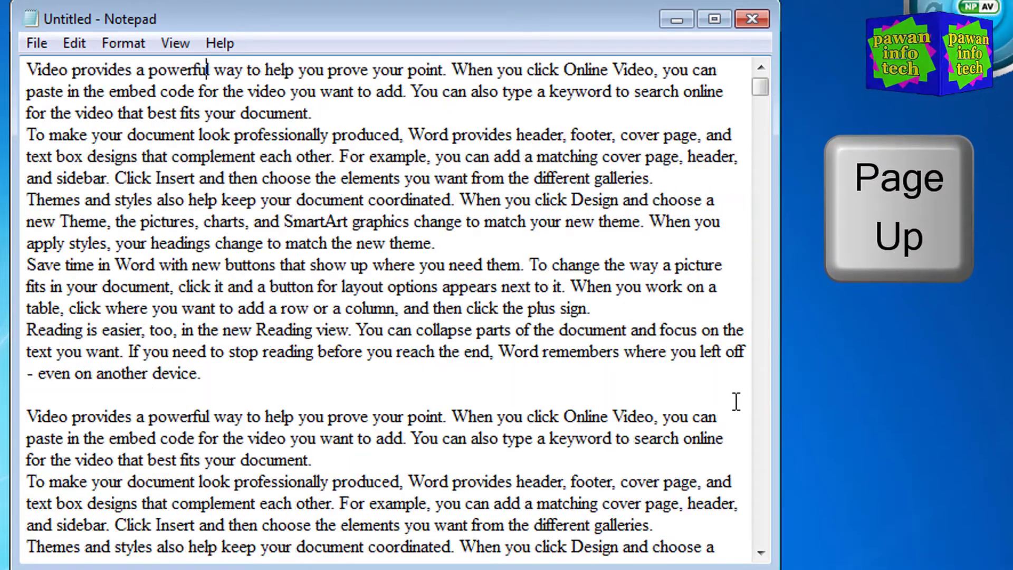
# - Use Page Down on the vertical scroll bar to advance through the text several pages from its beginning
pyautogui.rightClick(760, 119)
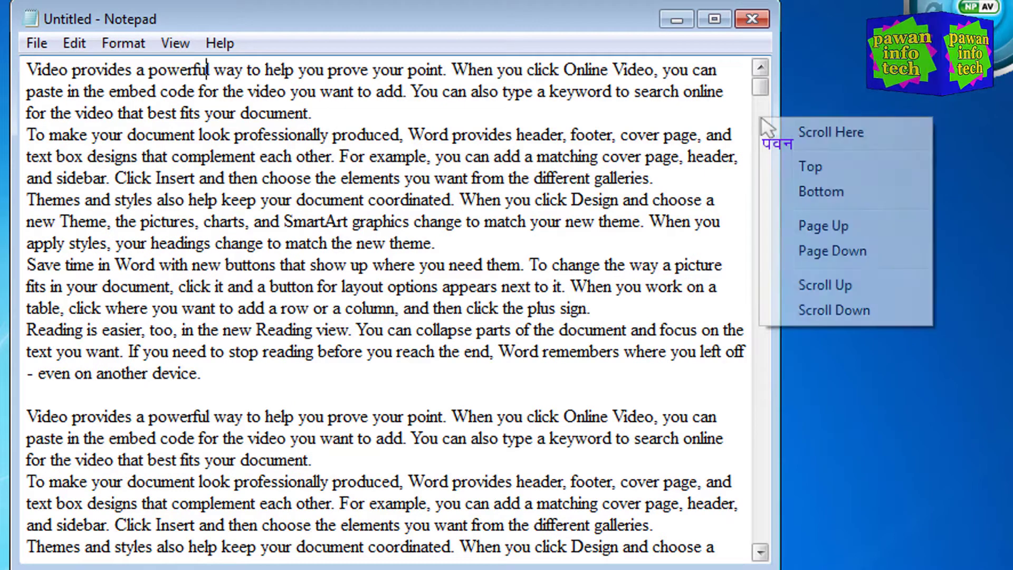
pyautogui.click(829, 258)
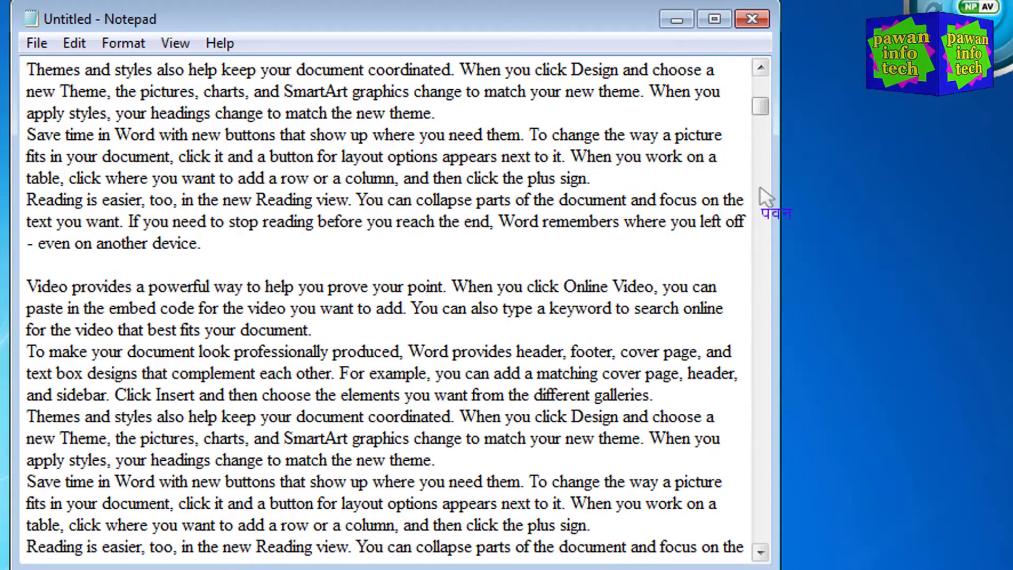
pyautogui.rightClick(760, 189)
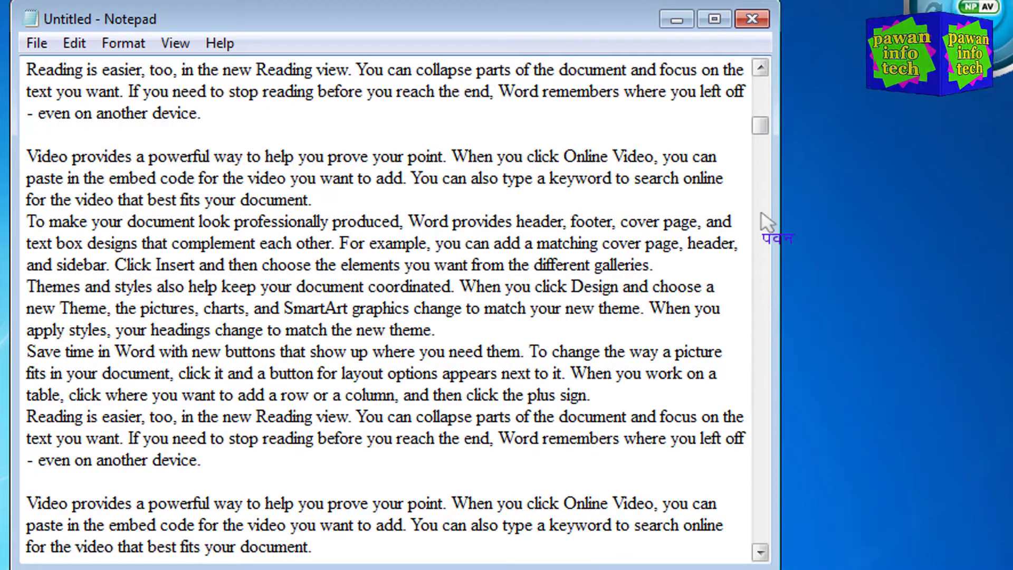
pyautogui.rightClick(761, 207)
pyautogui.click(831, 344)
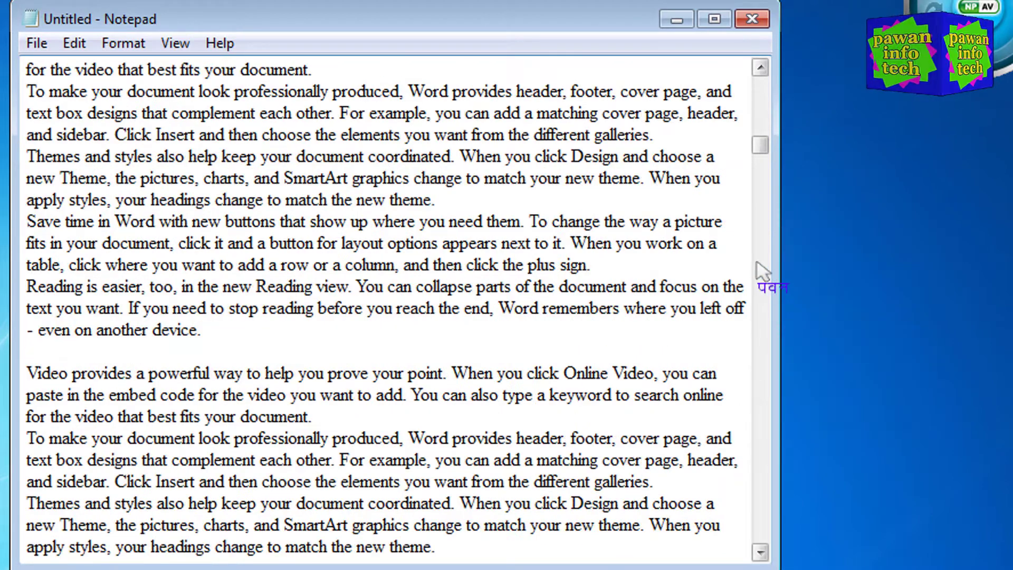
pyautogui.rightClick(756, 263)
pyautogui.click(818, 401)
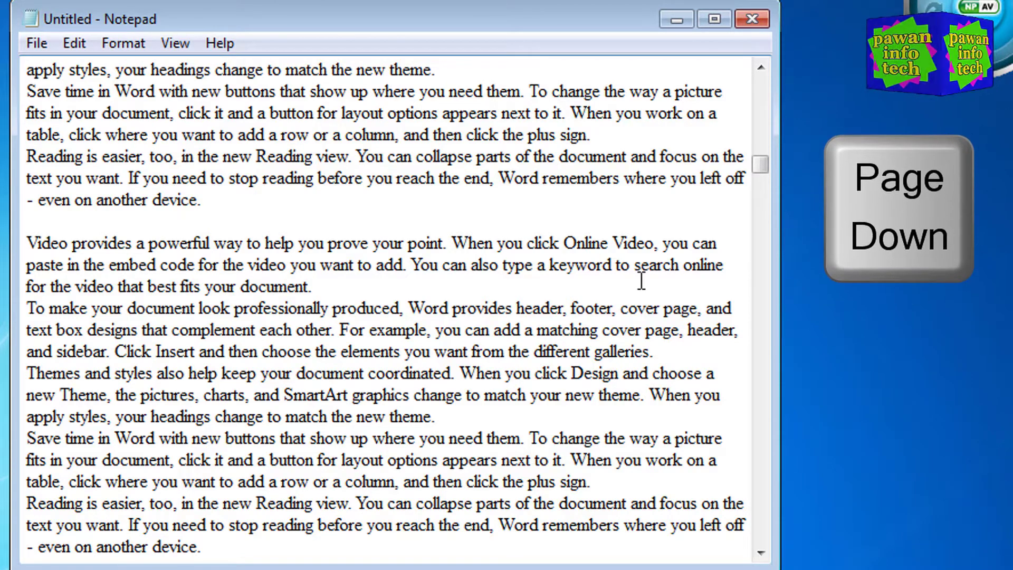
# - Page down with the keyboard through the text to its middle paragraphs
pyautogui.press('pagedown')
pyautogui.press('pagedown')
pyautogui.press('pagedown')
pyautogui.press('pagedown')
pyautogui.press('pagedown')
pyautogui.press('pagedown')
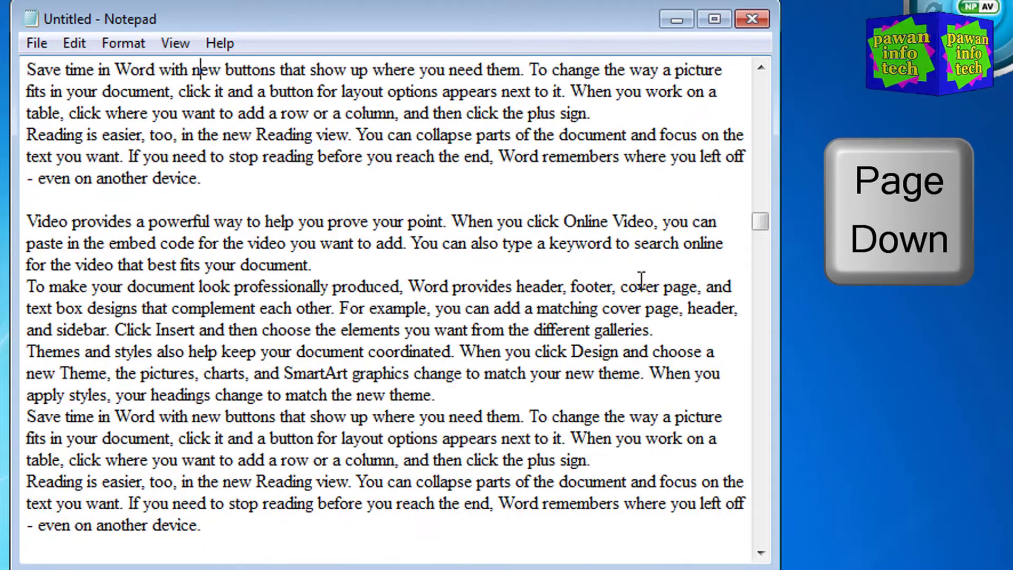
pyautogui.press('pagedown')
pyautogui.press('pagedown')
pyautogui.press('pagedown')
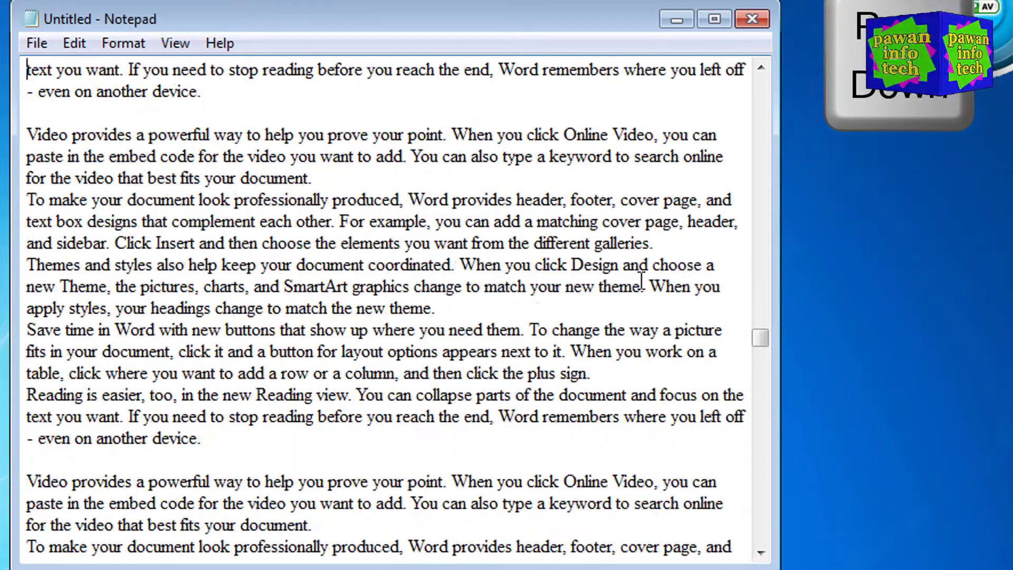
# - Use Scroll Up on the vertical scroll bar three times to move the text one line at a time
pyautogui.rightClick(762, 423)
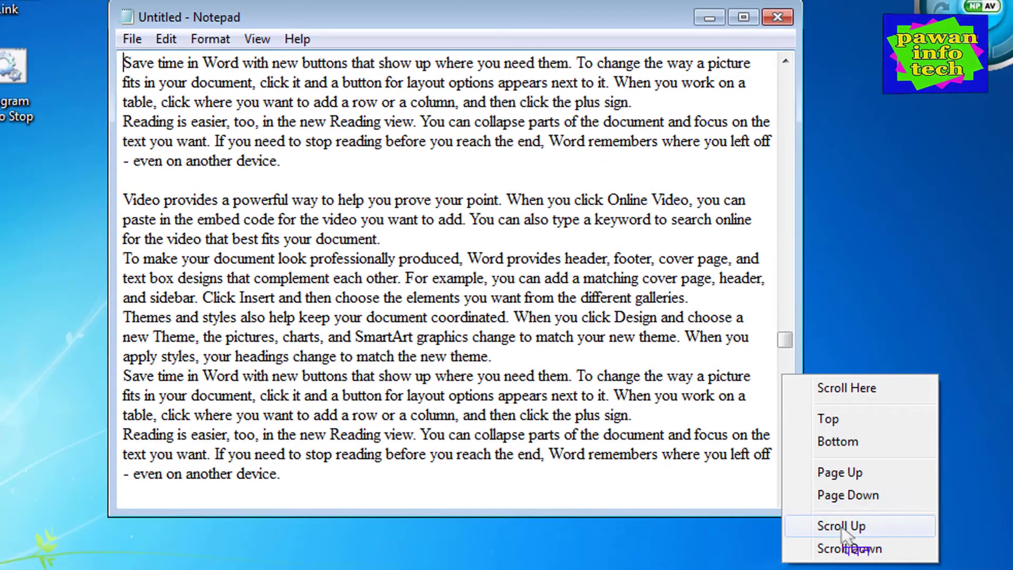
pyautogui.click(841, 526)
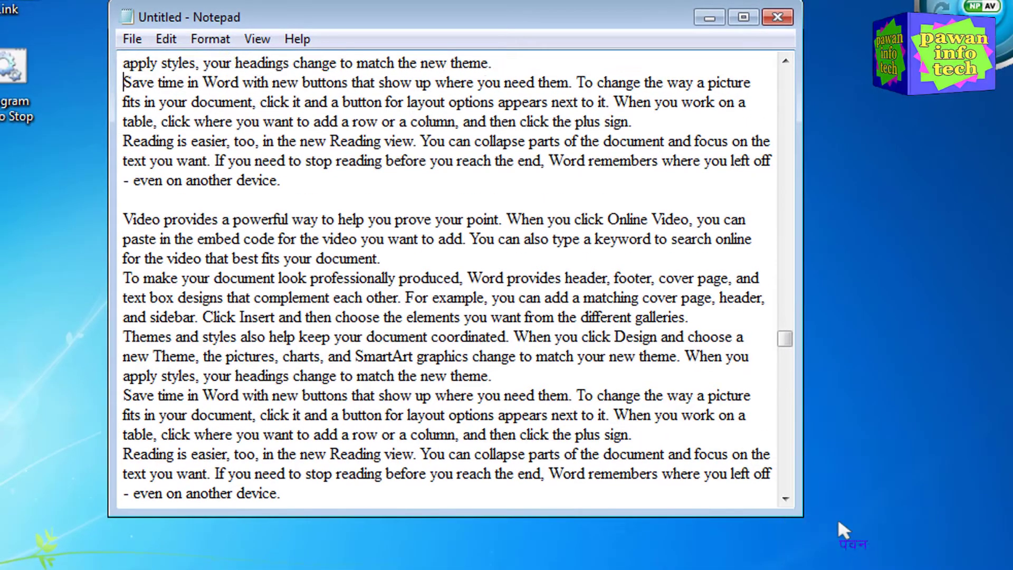
pyautogui.rightClick(785, 398)
pyautogui.click(842, 550)
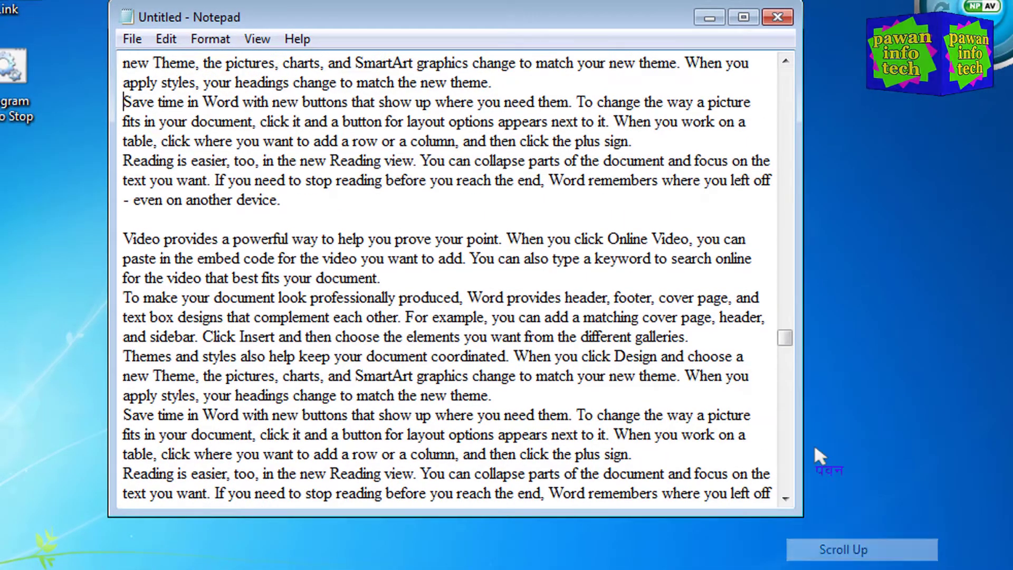
pyautogui.rightClick(783, 376)
pyautogui.click(844, 525)
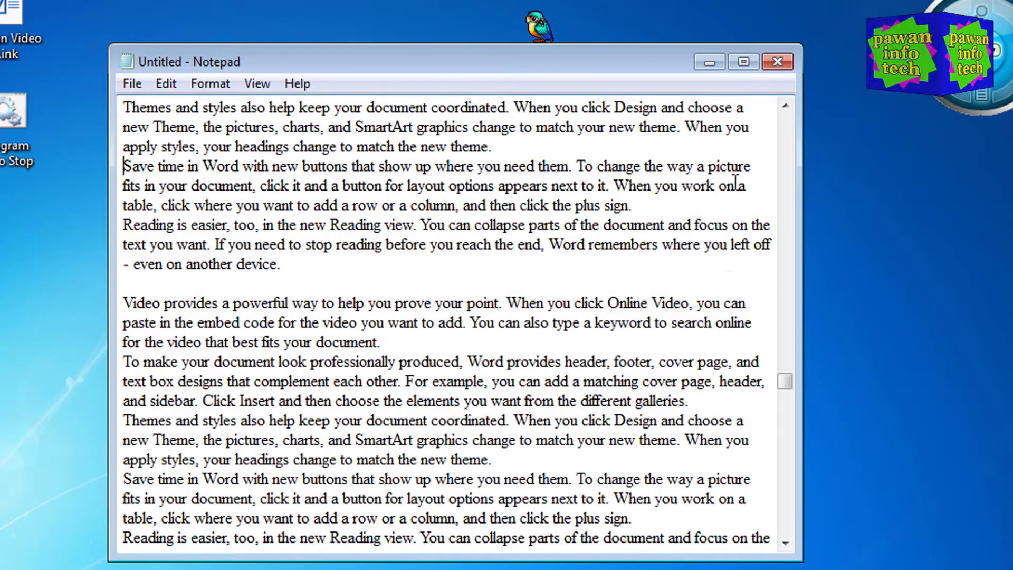
# - Highlight the first visible line, "Themes and styles also help keep your document coordinated", as a marker and apply Scroll Up three times
pyautogui.moveTo(749, 109); pyautogui.dragTo(122, 111)
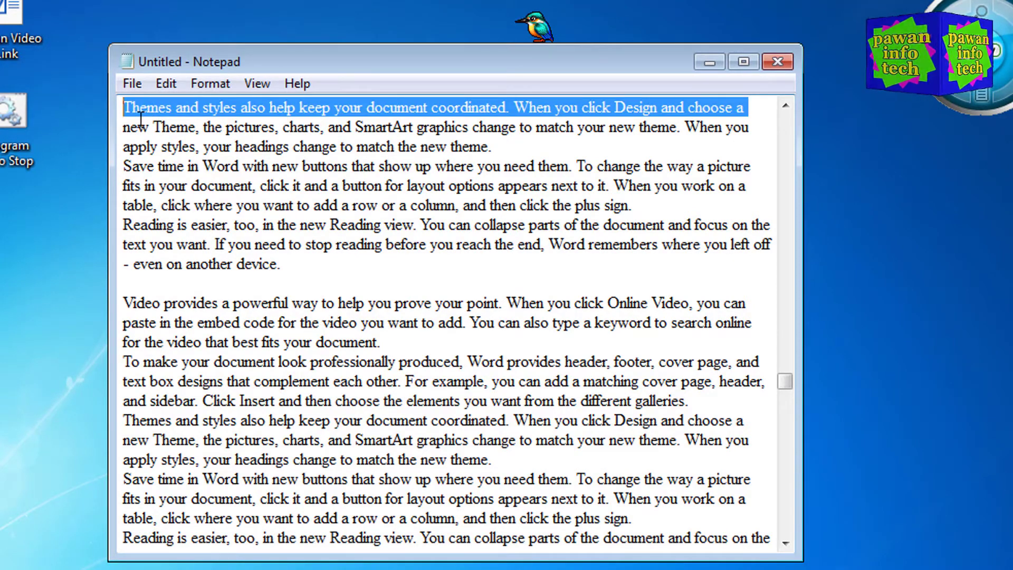
pyautogui.rightClick(786, 305)
pyautogui.click(849, 457)
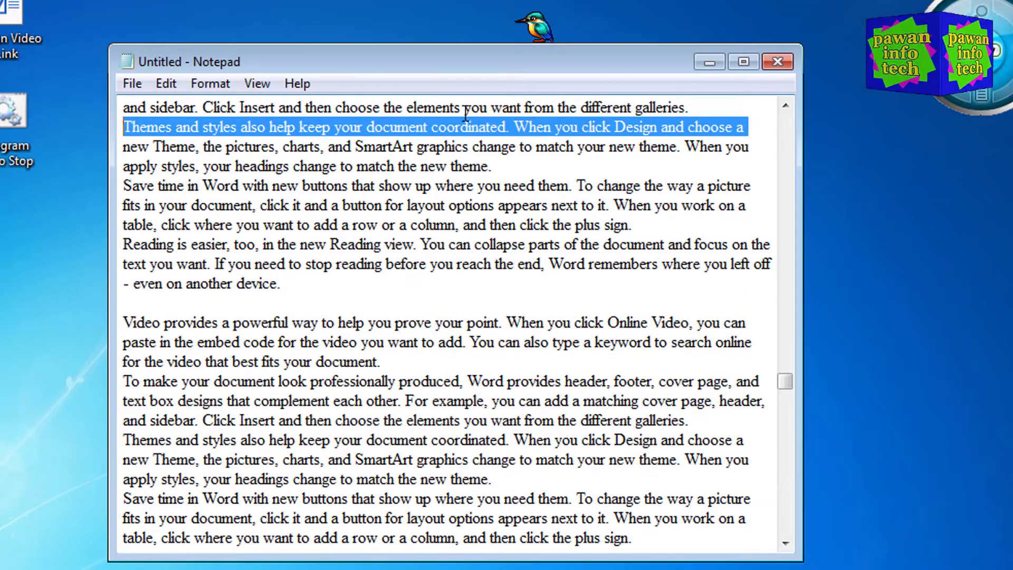
pyautogui.rightClick(786, 277)
pyautogui.click(837, 421)
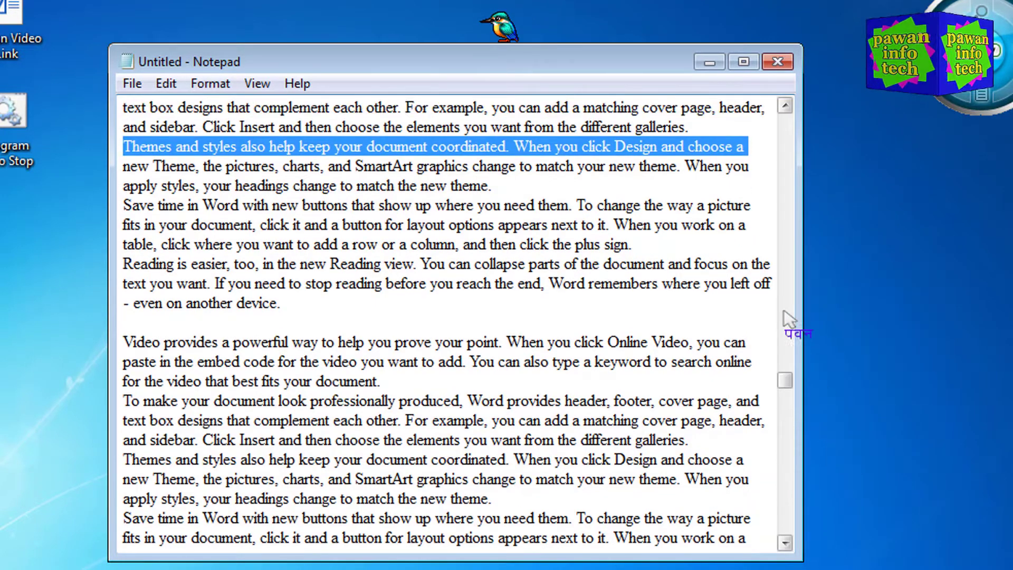
pyautogui.rightClick(785, 272)
pyautogui.click(837, 421)
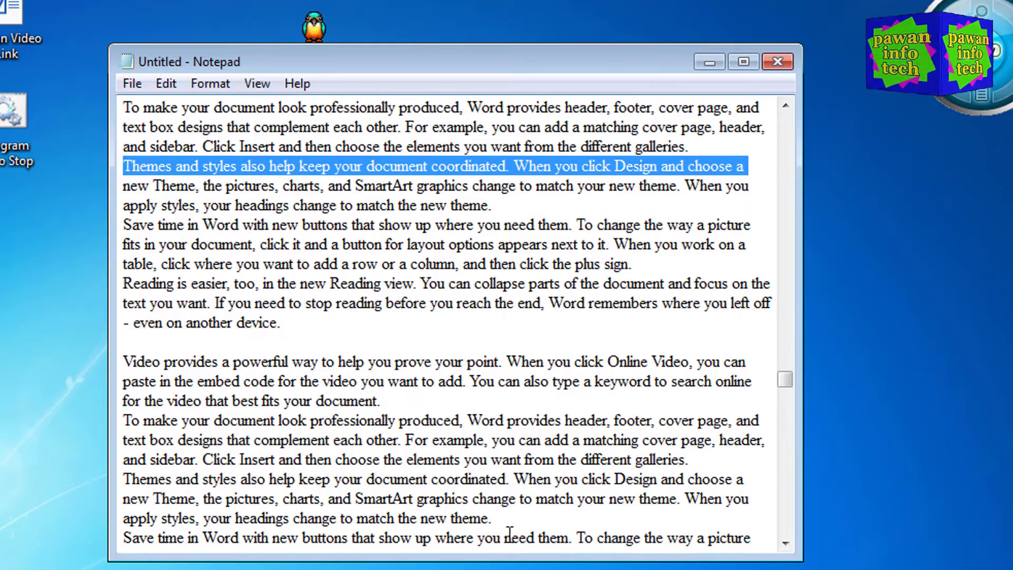
# - Highlight the line "apply styles, your headings change to match the new theme." as a marker and apply Scroll Down line by line
pyautogui.moveTo(492, 519); pyautogui.dragTo(73, 525)
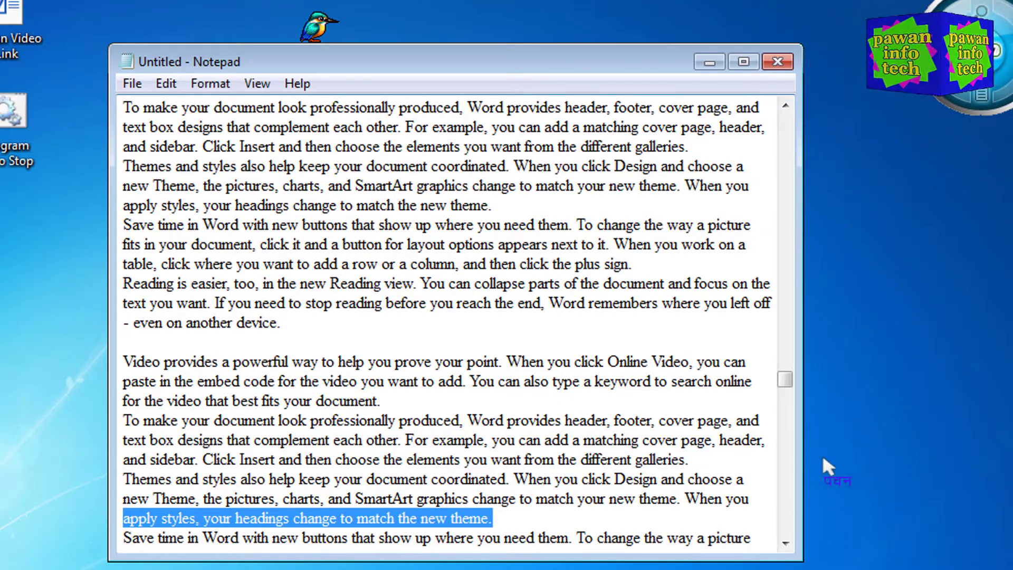
pyautogui.rightClick(782, 423)
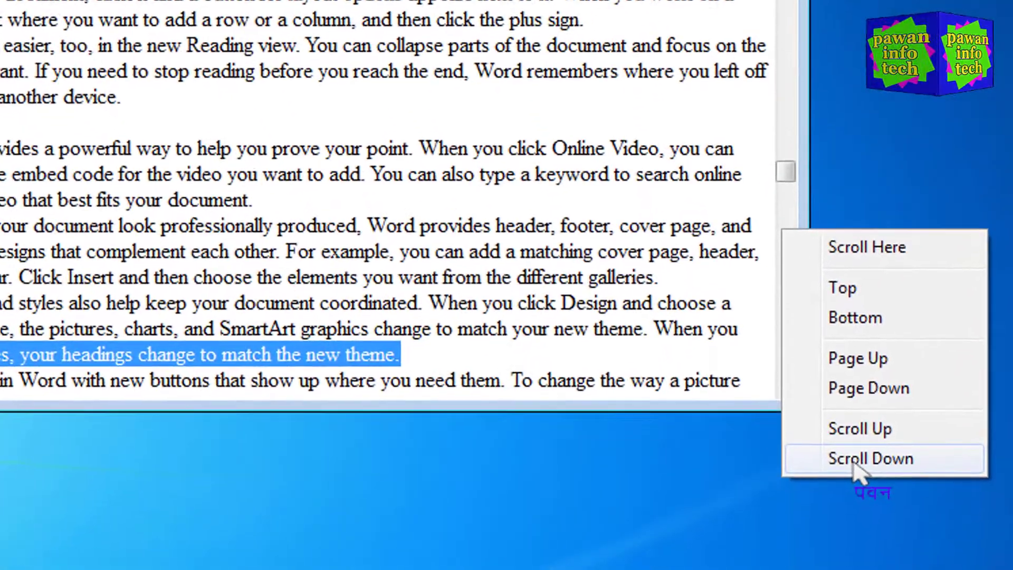
pyautogui.click(862, 458)
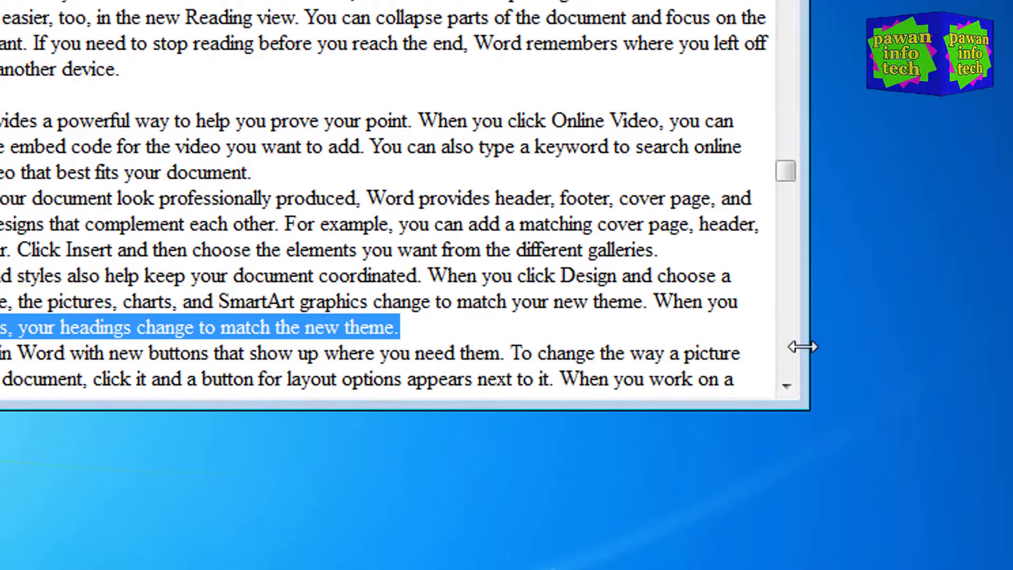
pyautogui.rightClick(785, 242)
pyautogui.click(891, 482)
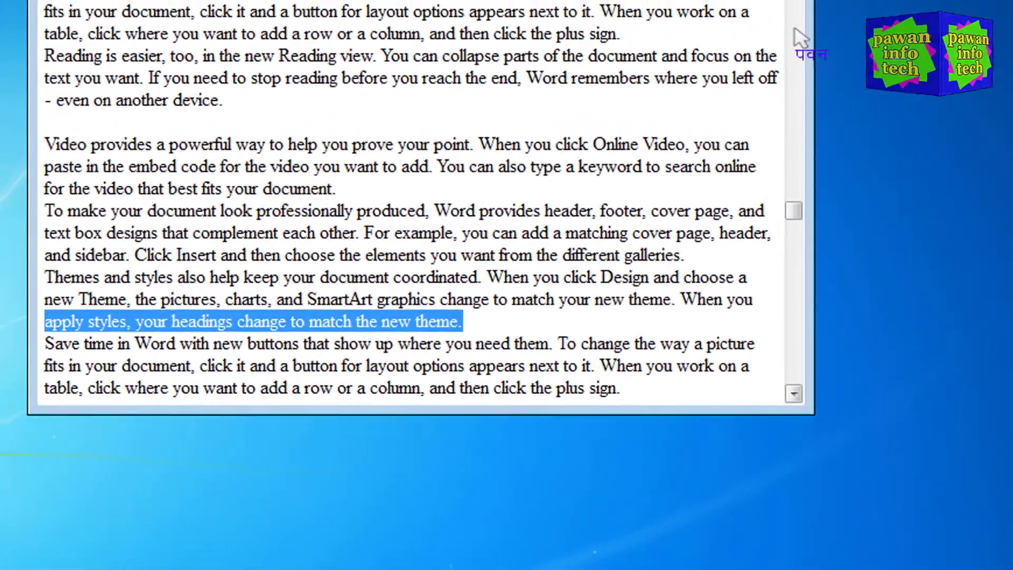
pyautogui.rightClick(800, 38)
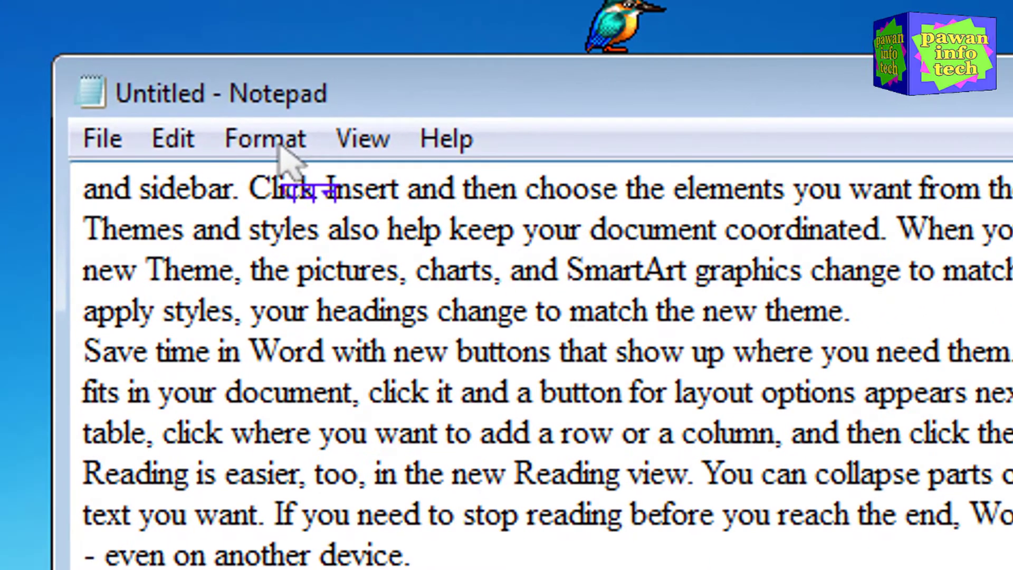
# - Turn Word Wrap off so the long lines need horizontal scrolling
pyautogui.click(289, 140)
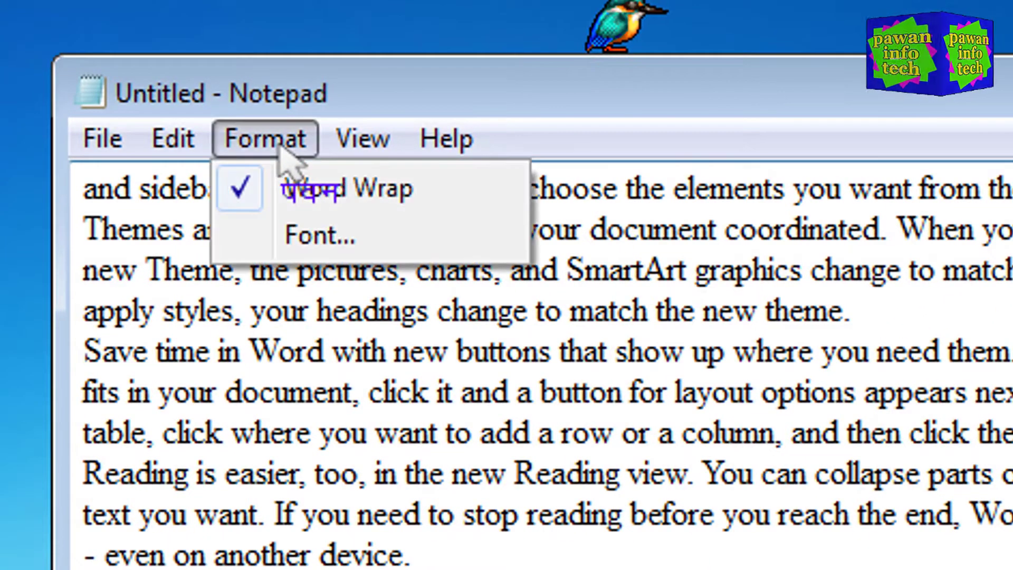
pyautogui.click(281, 125)
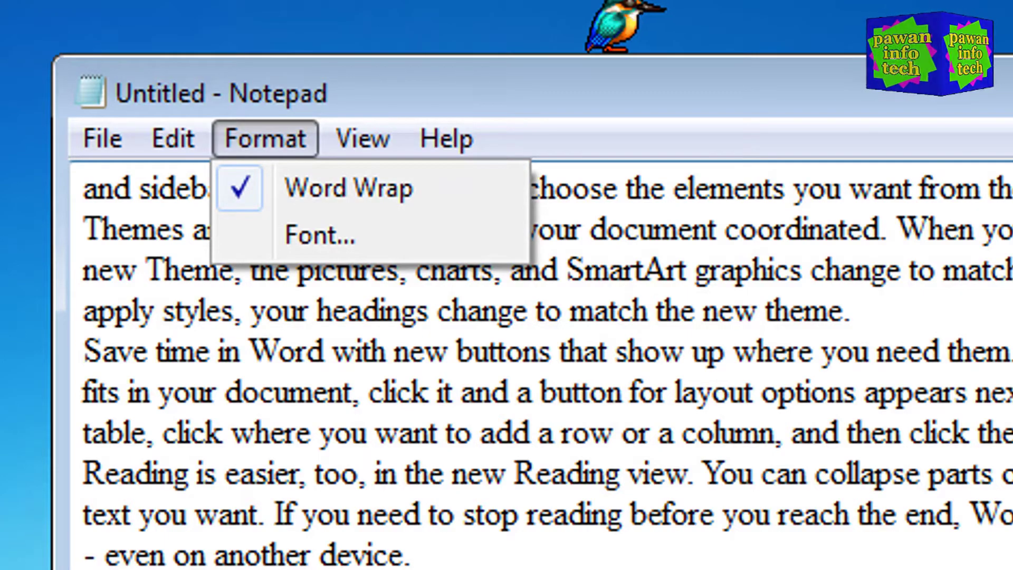
pyautogui.click(238, 203)
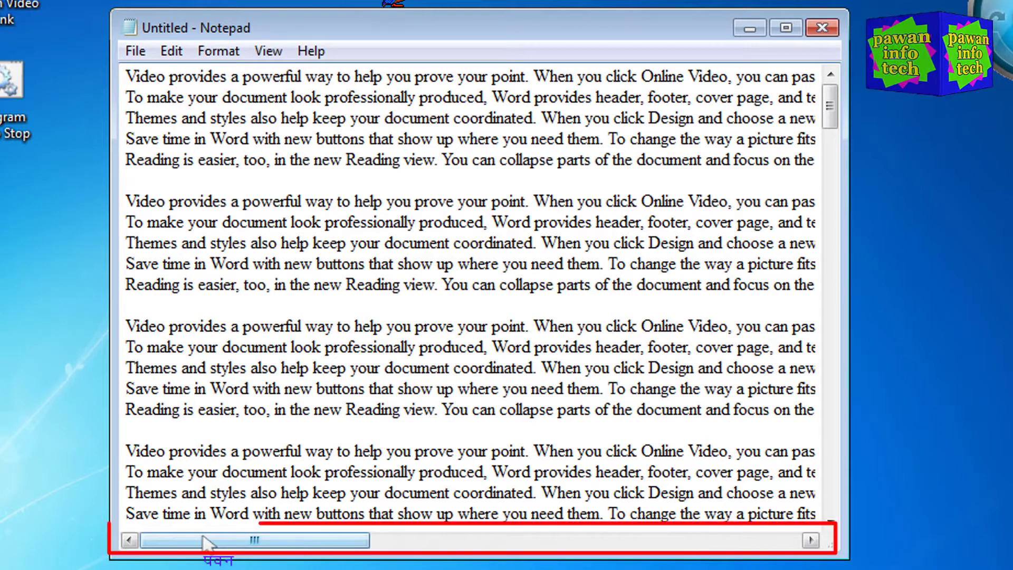
# - Show the horizontal scroll bar's navigation commands, then scroll the unwrapped text to the right and down by single lines
pyautogui.rightClick(486, 538)
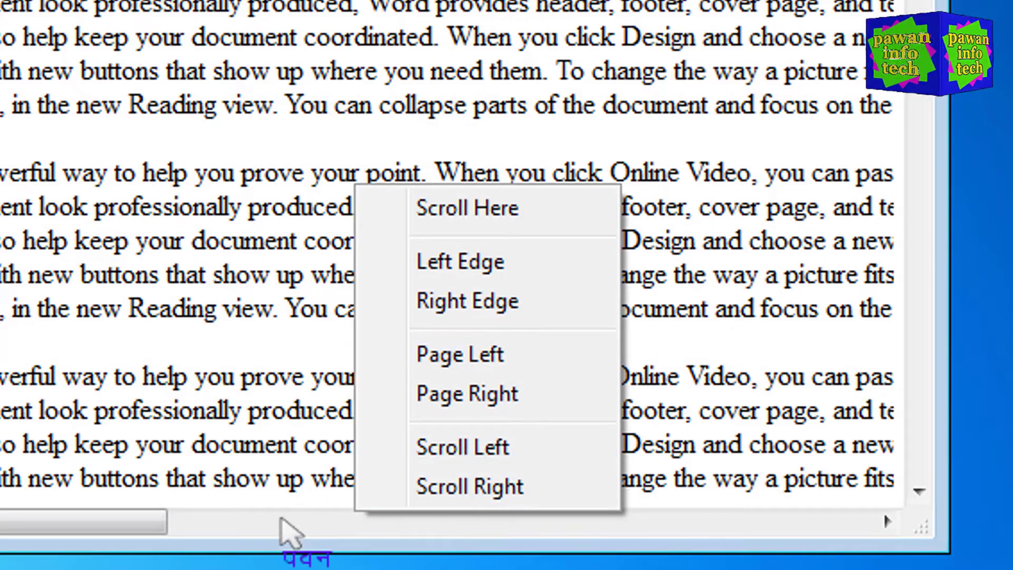
pyautogui.click(237, 528)
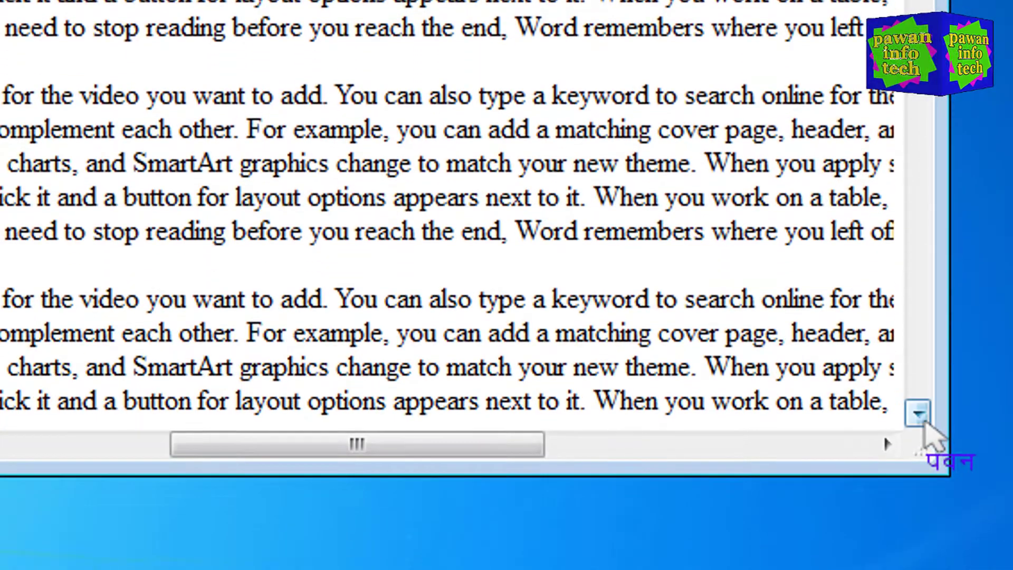
pyautogui.click(922, 421)
pyautogui.click(922, 421)
pyautogui.click(922, 421)
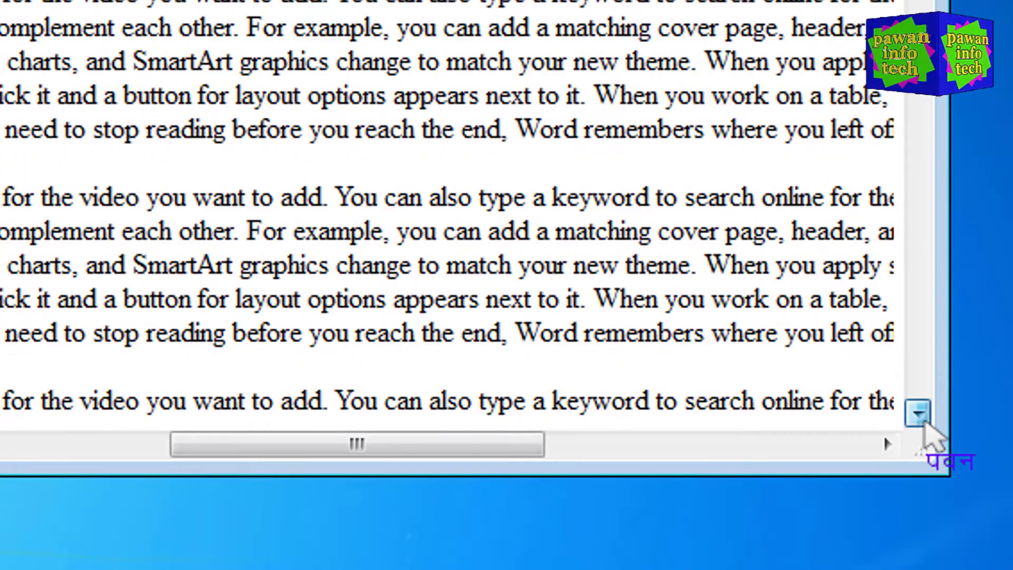
# - Scroll the unwrapped text down line by line through the repeated paragraphs
pyautogui.click(922, 421)
pyautogui.click(923, 421)
pyautogui.click(922, 421)
pyautogui.click(922, 421)
pyautogui.click(924, 421)
pyautogui.click(923, 421)
pyautogui.click(923, 421)
pyautogui.click(923, 421)
pyautogui.click(924, 421)
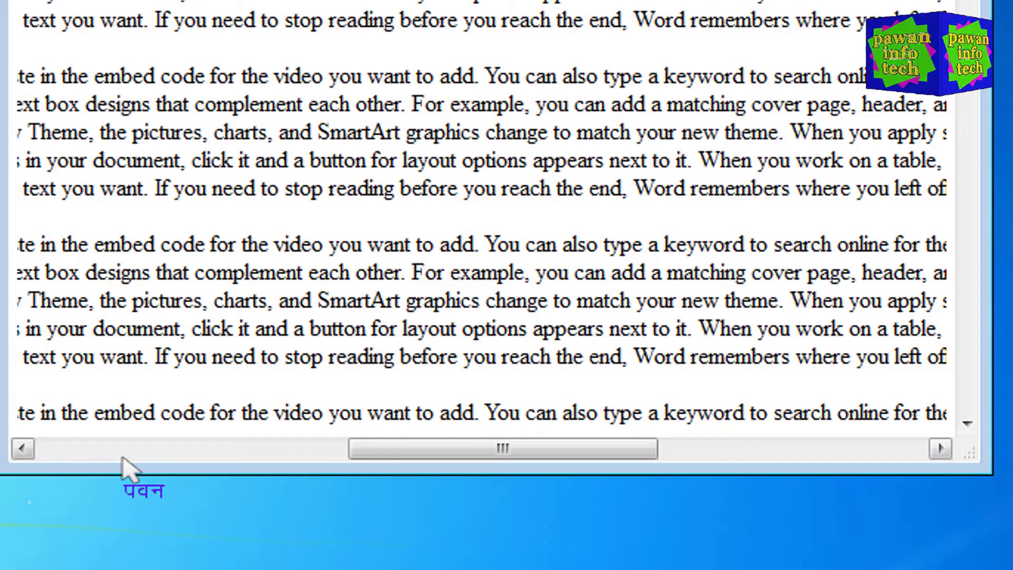
# - Scroll the unwrapped text to the left in five small increments
pyautogui.click(23, 450)
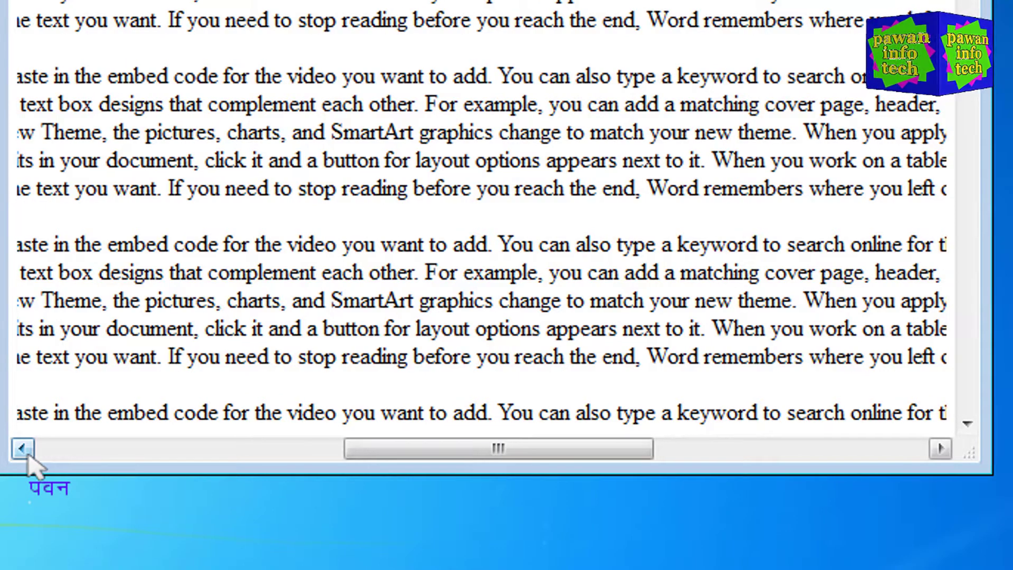
pyautogui.click(24, 450)
pyautogui.click(24, 450)
pyautogui.click(23, 450)
pyautogui.click(23, 449)
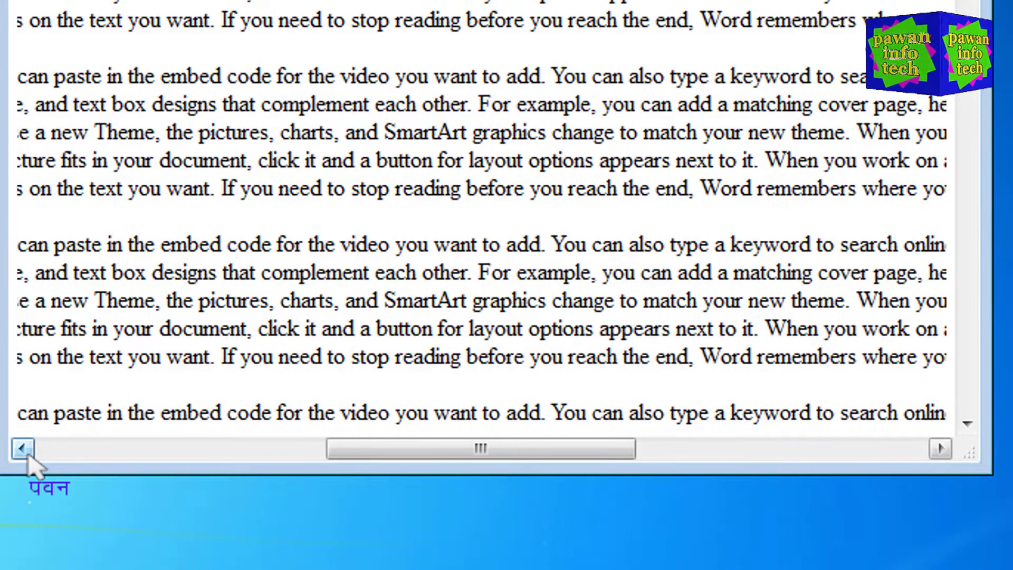
# - Scroll the unwrapped text to the right in small increments, moving past the earlier horizontal position
pyautogui.click(941, 449)
pyautogui.click(941, 449)
pyautogui.click(941, 449)
pyautogui.click(941, 449)
pyautogui.click(941, 449)
pyautogui.click(941, 449)
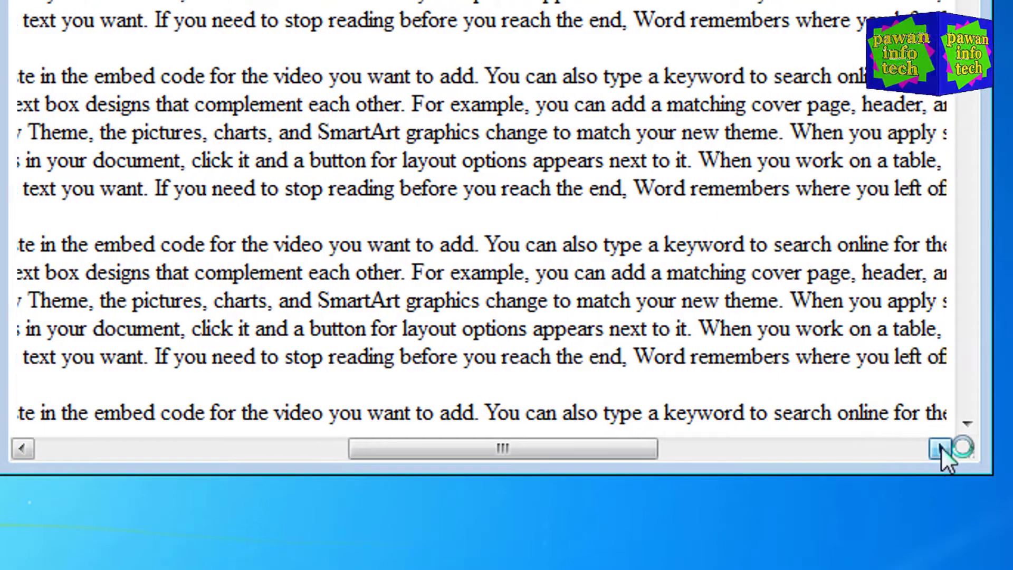
pyautogui.click(941, 449)
pyautogui.click(940, 449)
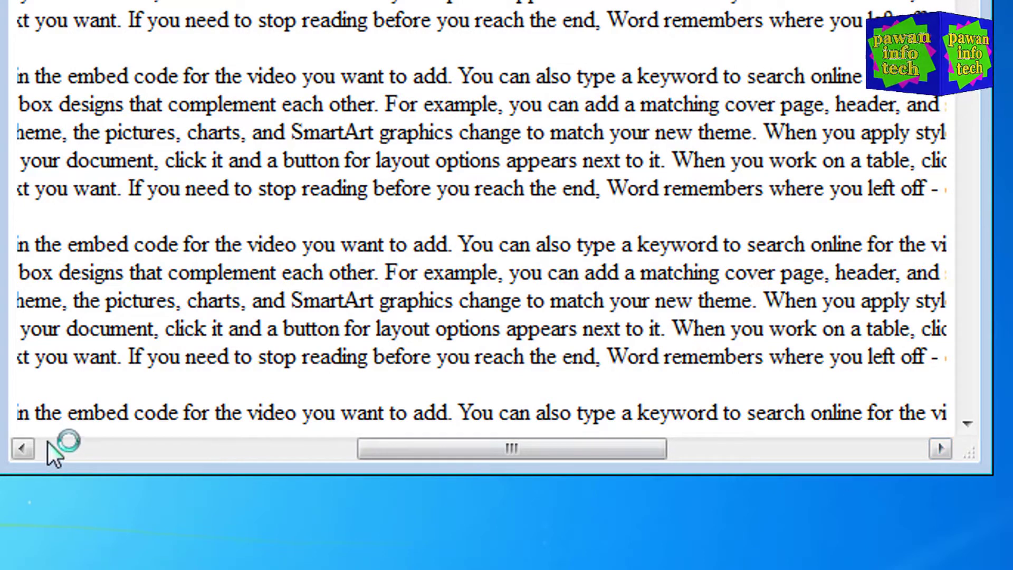
pyautogui.click(941, 450)
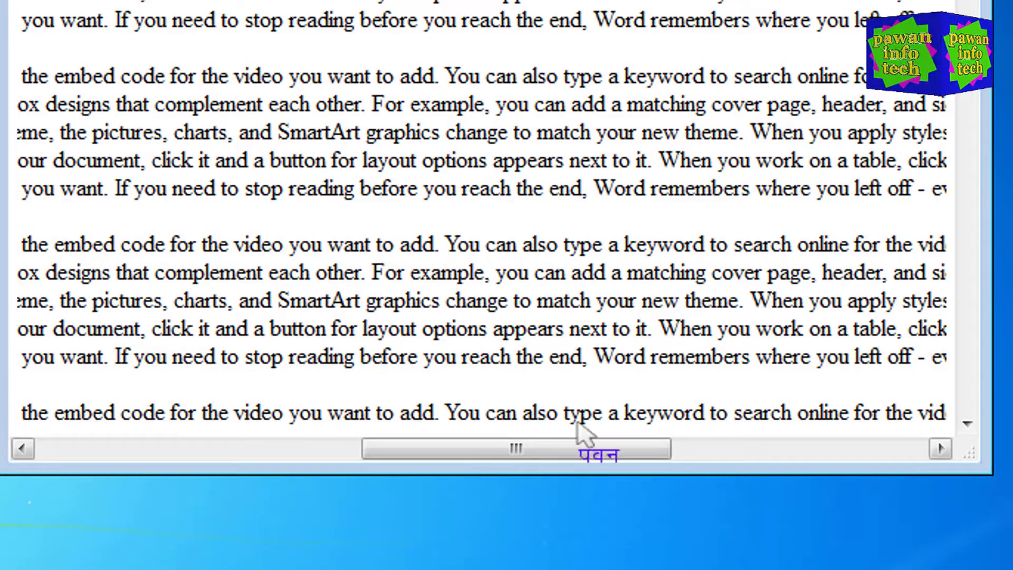
pyautogui.click(941, 449)
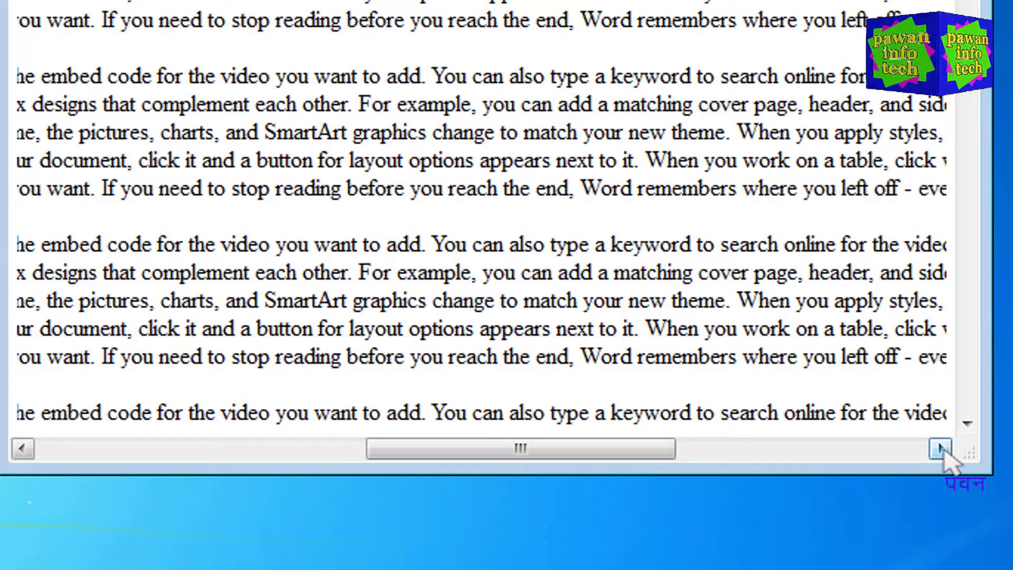
pyautogui.click(941, 449)
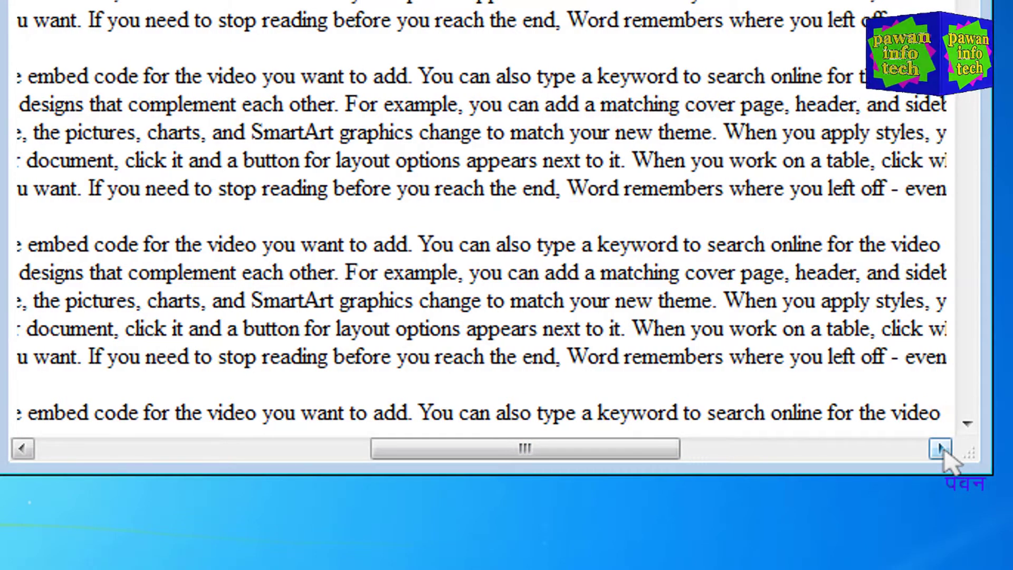
pyautogui.click(941, 449)
pyautogui.click(941, 449)
pyautogui.click(941, 449)
pyautogui.click(941, 449)
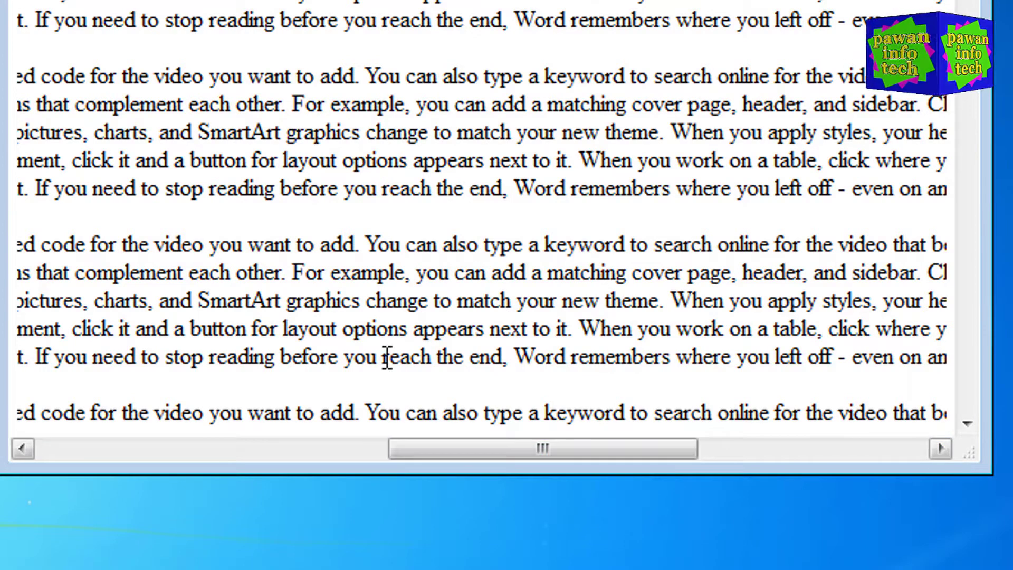
# - Apply Scroll Here near the start of the horizontal scroll bar, then narrow the window and apply it again past the bar's middle
pyautogui.rightClick(109, 449)
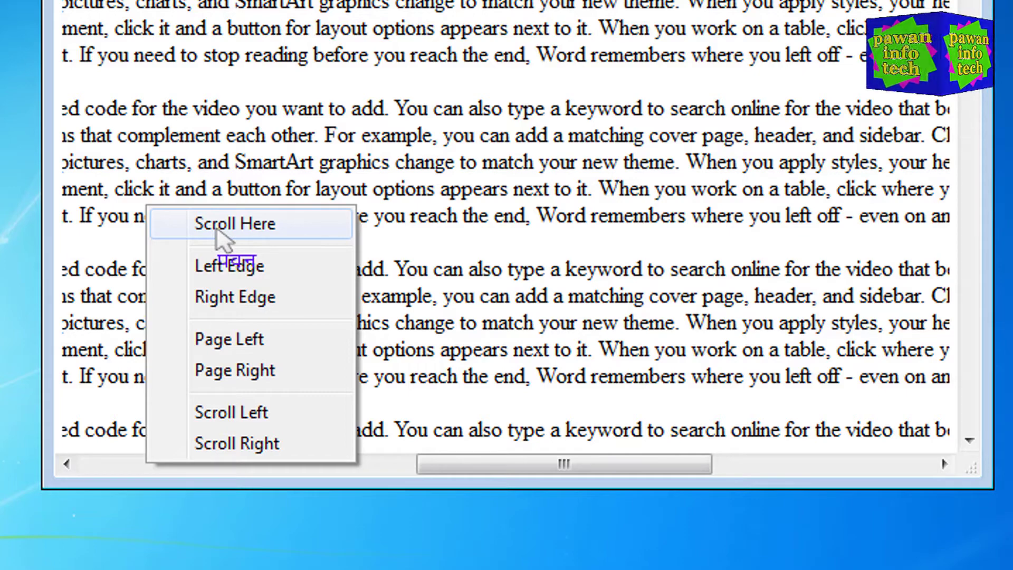
pyautogui.click(217, 230)
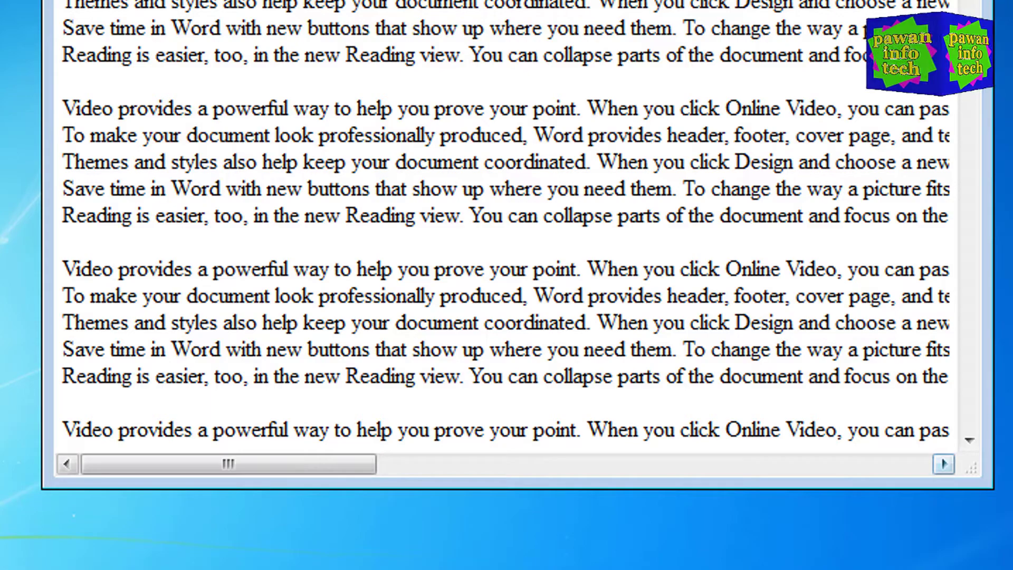
pyautogui.moveTo(976, 473); pyautogui.dragTo(745, 533)
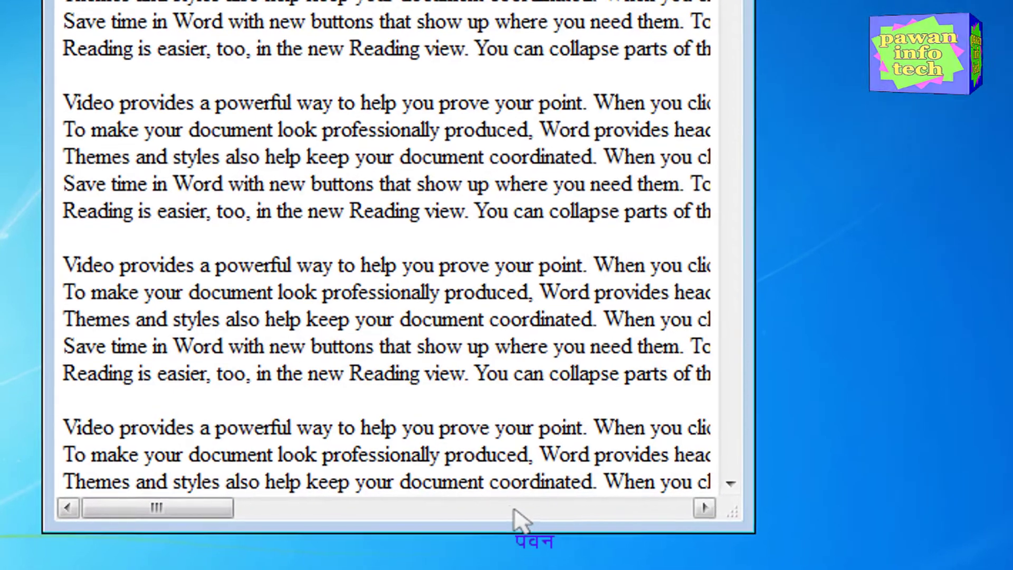
pyautogui.rightClick(505, 508)
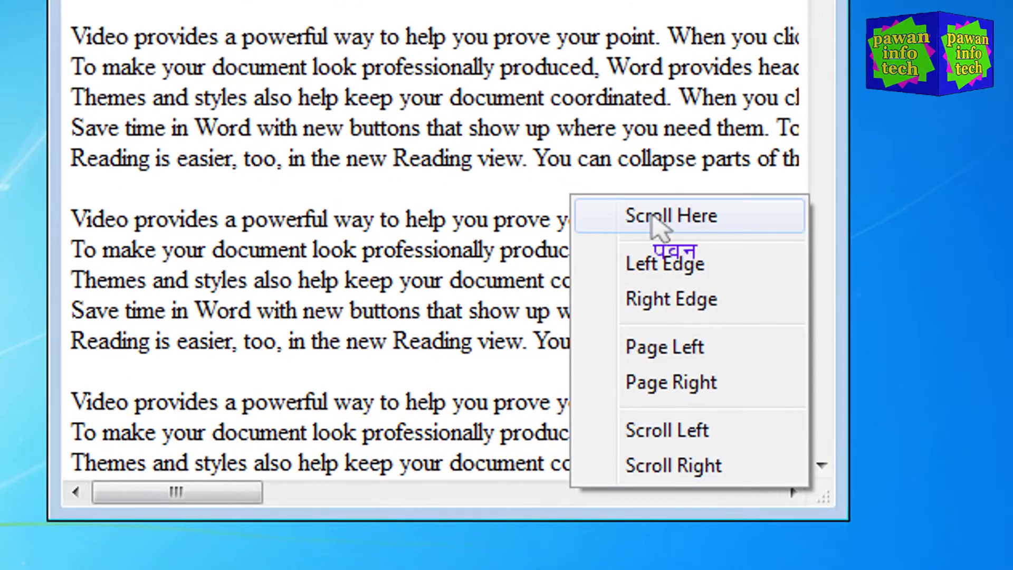
pyautogui.click(656, 225)
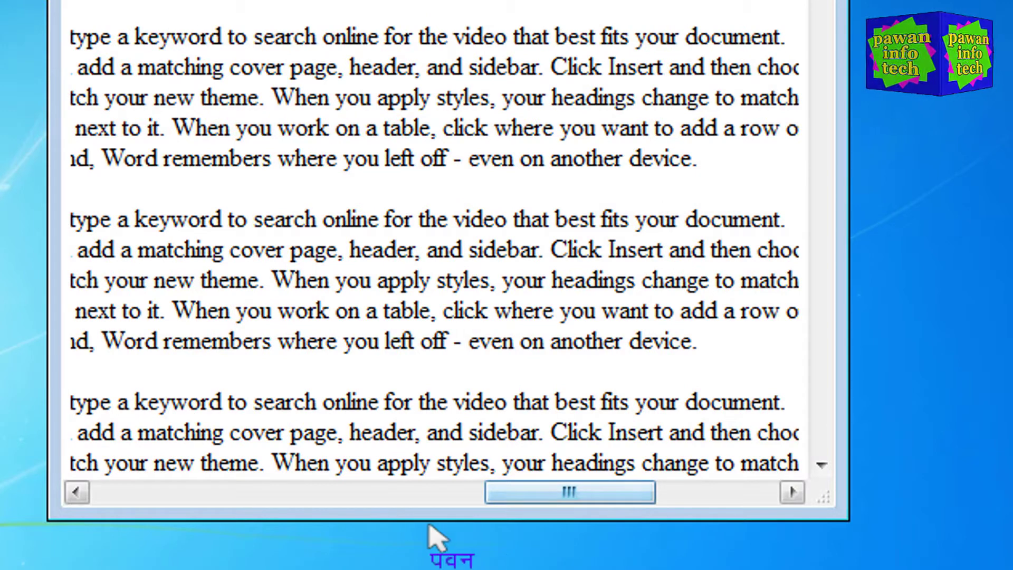
# - Jump to the start of the long lines with Left Edge, then to their end with Right Edge
pyautogui.rightClick(342, 499)
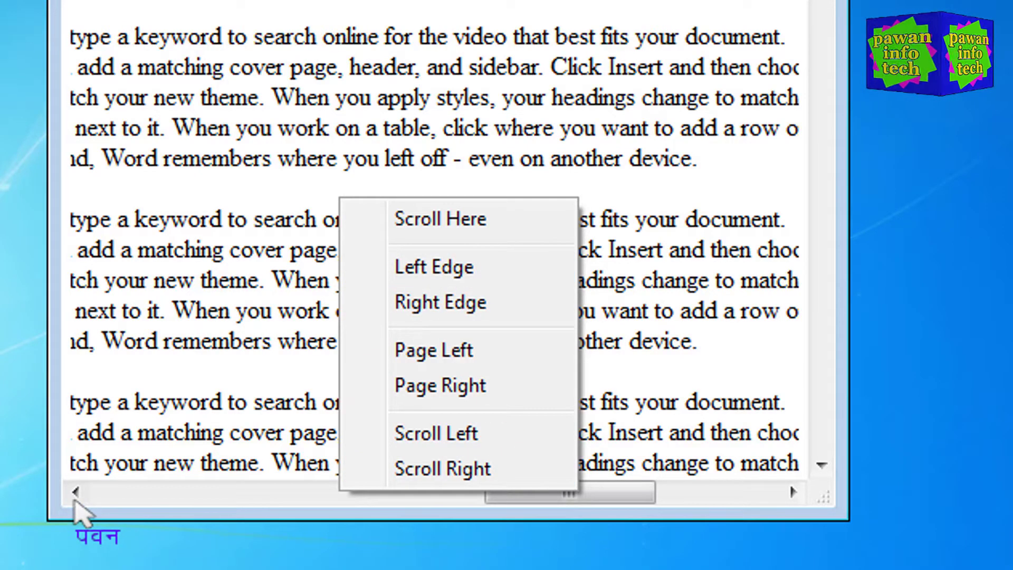
pyautogui.click(442, 270)
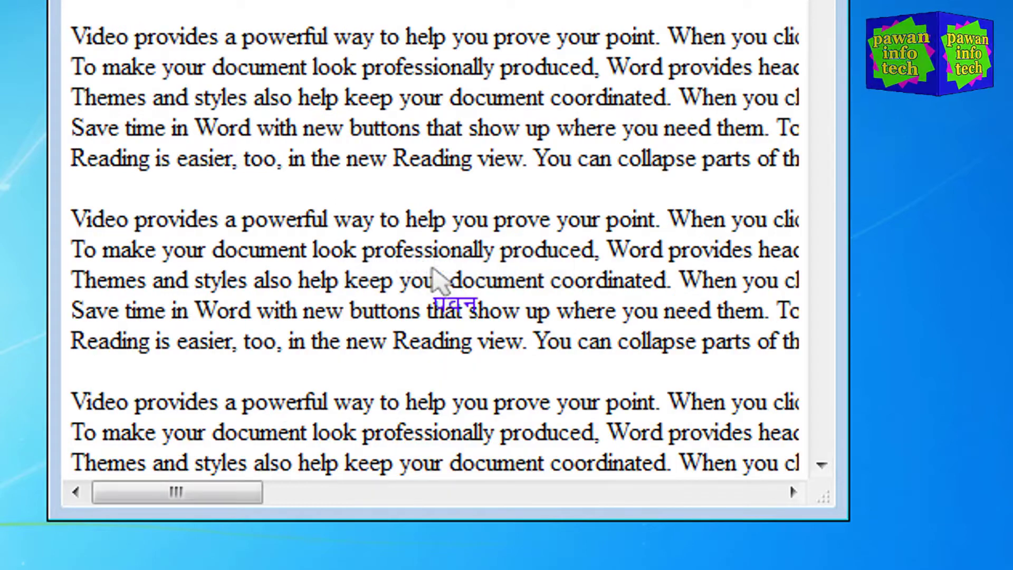
pyautogui.rightClick(414, 495)
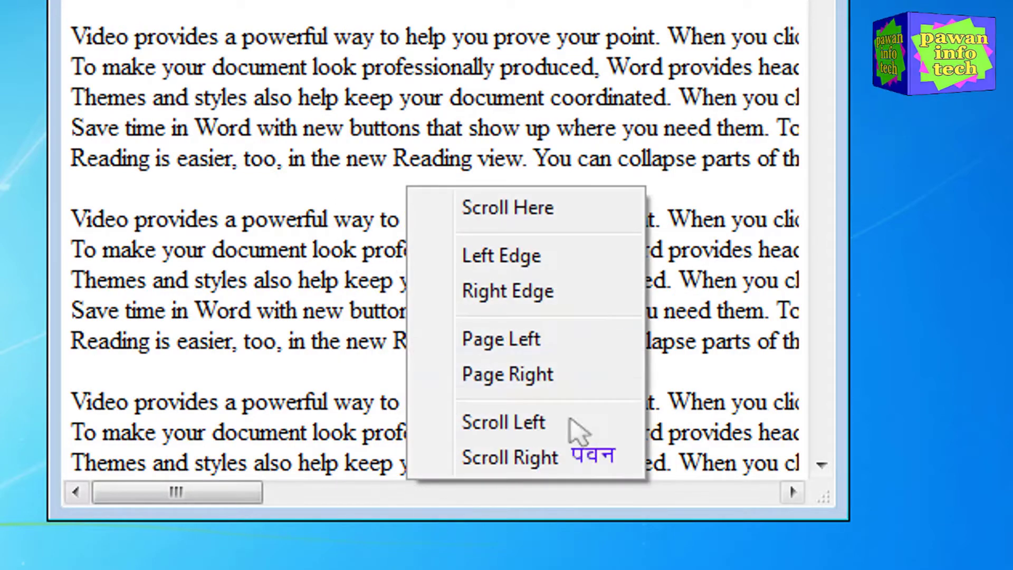
pyautogui.click(539, 300)
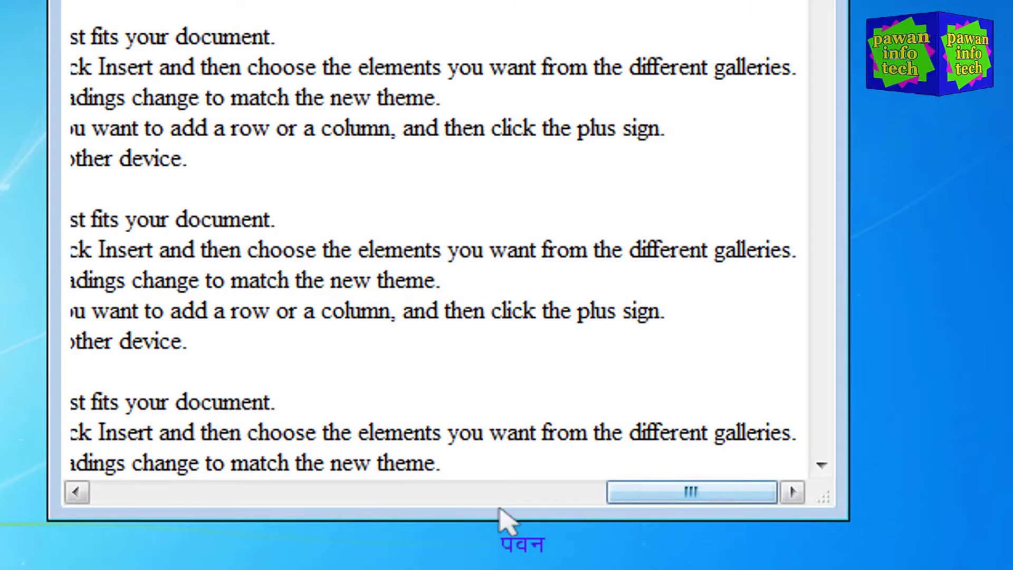
# - Apply Page Left three times to go from the end of the long lines back to their start
pyautogui.rightClick(460, 494)
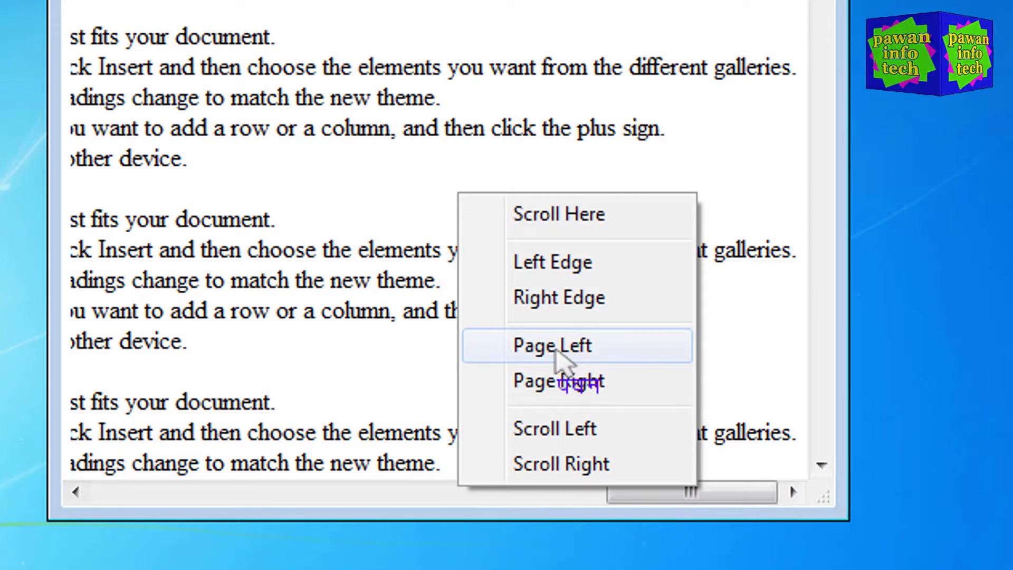
pyautogui.click(555, 351)
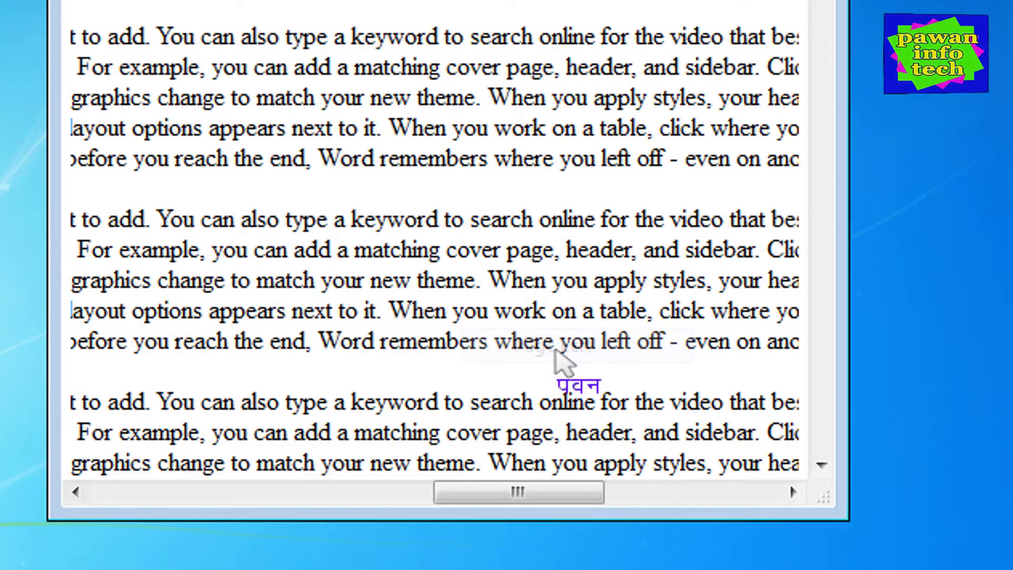
pyautogui.rightClick(367, 496)
pyautogui.click(452, 351)
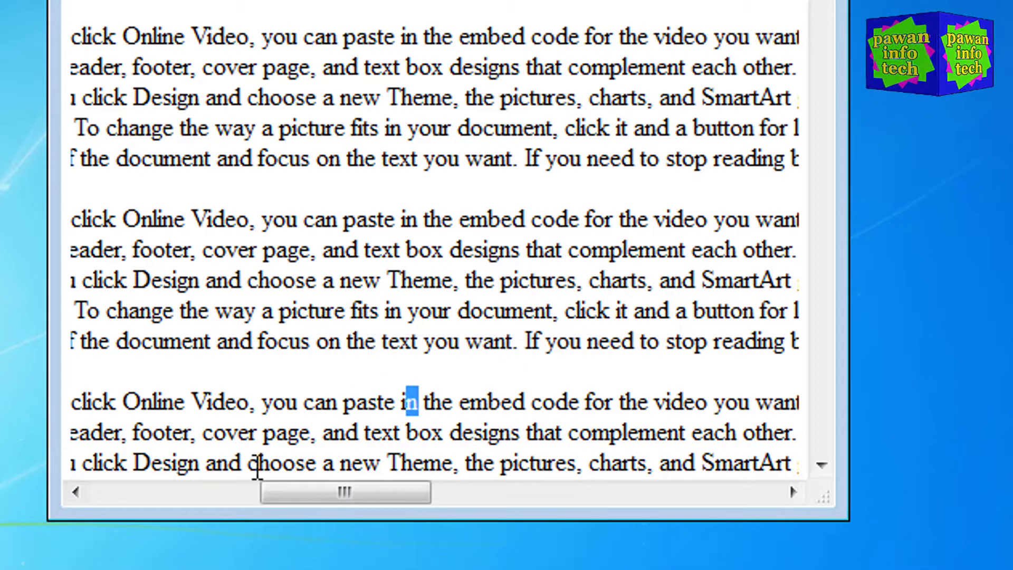
pyautogui.rightClick(209, 494)
pyautogui.click(281, 352)
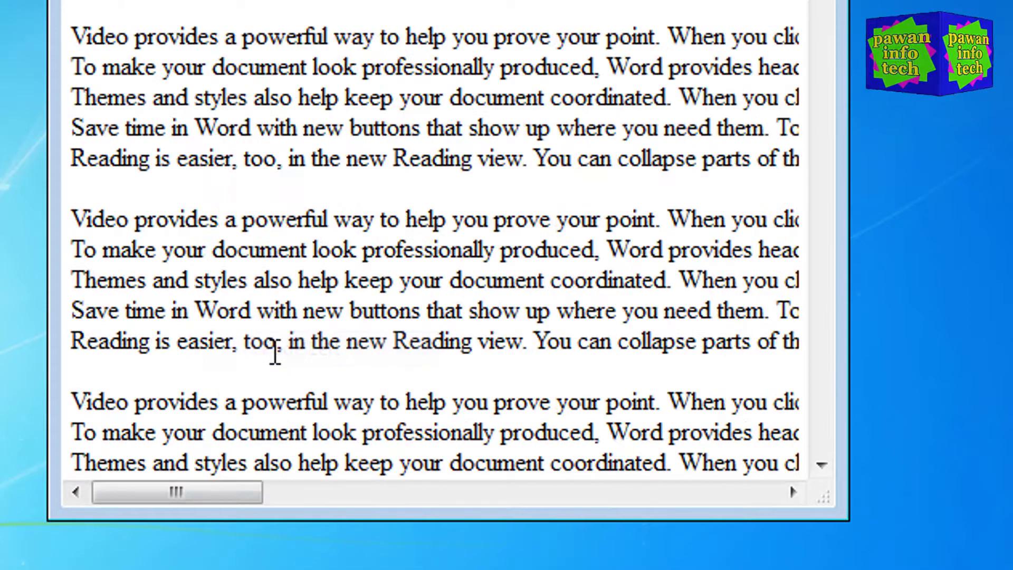
# - Apply Page Right twice to move through the long lines one window width at a time
pyautogui.rightClick(305, 495)
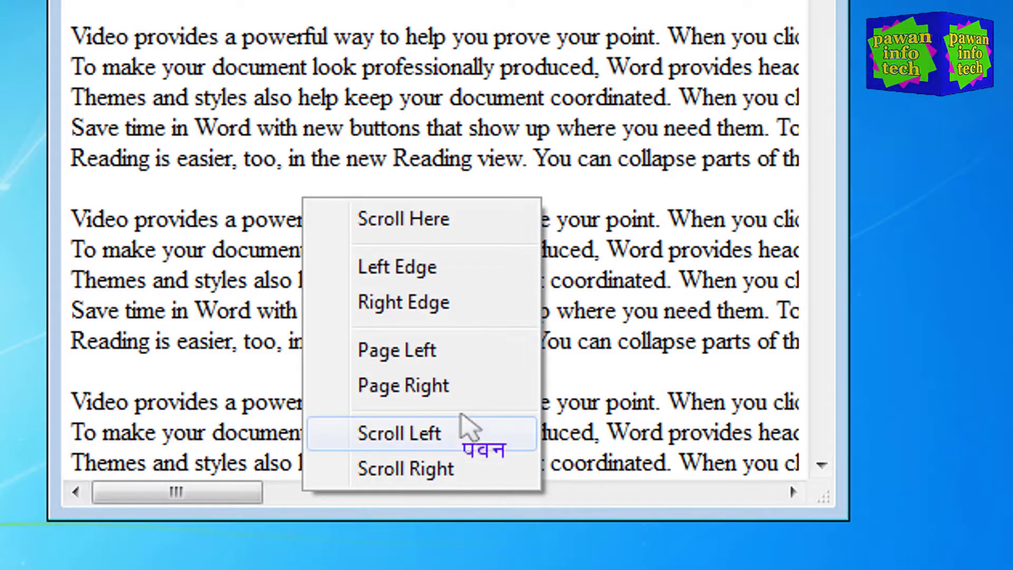
pyautogui.click(433, 397)
pyautogui.rightClick(480, 499)
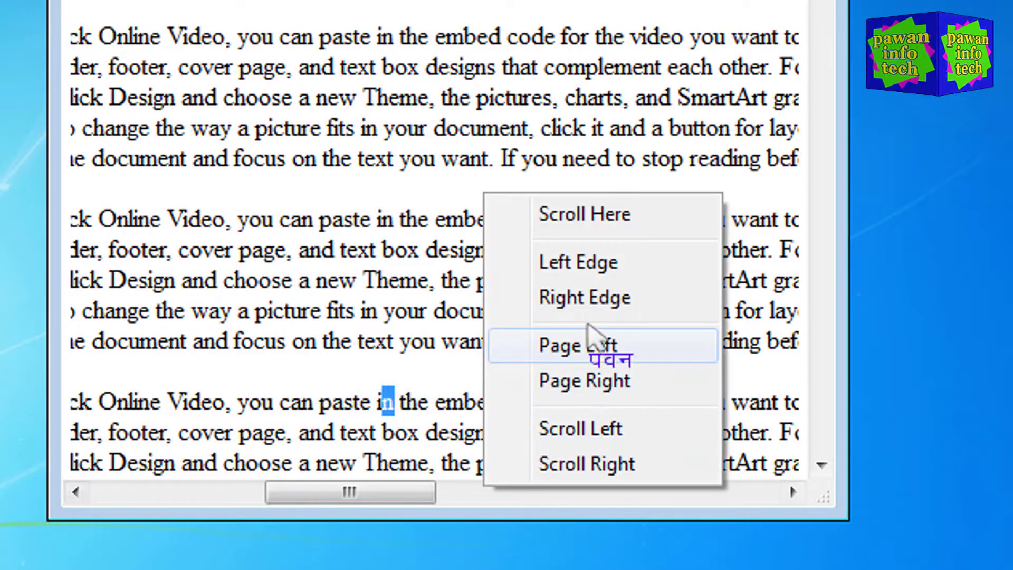
pyautogui.click(606, 390)
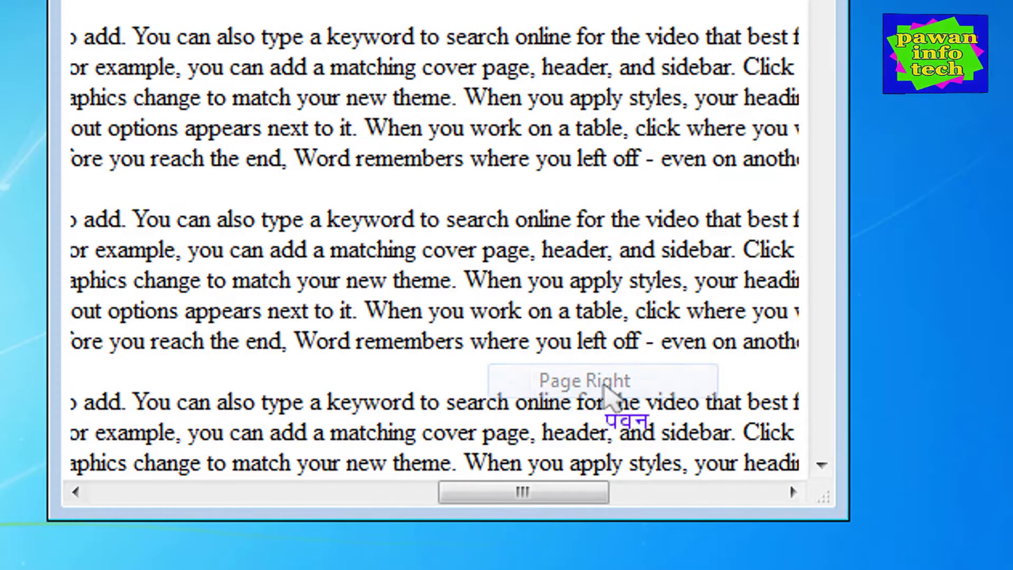
# - Move the text left in small increments, repeating the horizontal scroll bar's Scroll Left command
pyautogui.rightClick(217, 490)
pyautogui.click(287, 430)
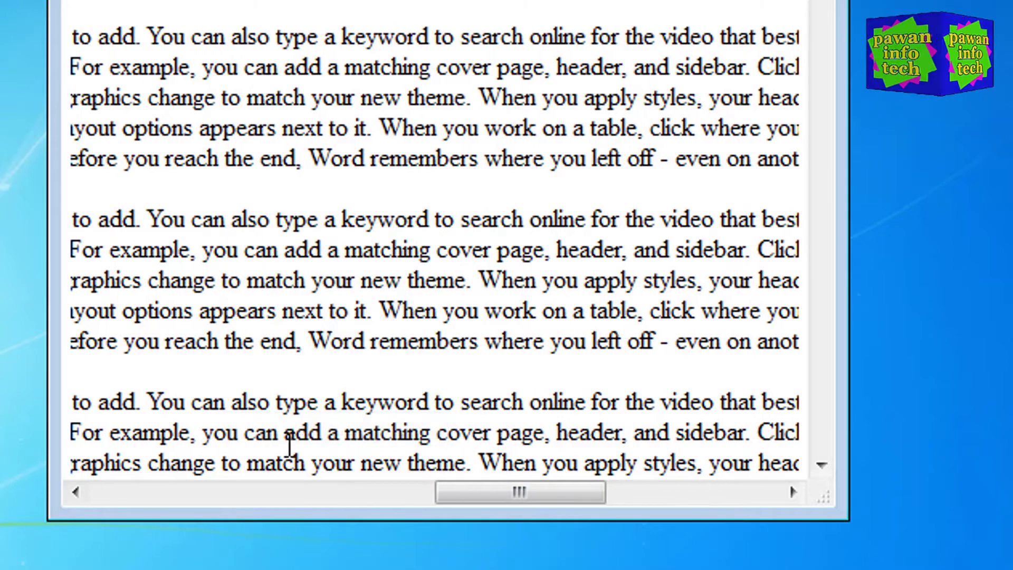
pyautogui.click(77, 493)
pyautogui.click(76, 492)
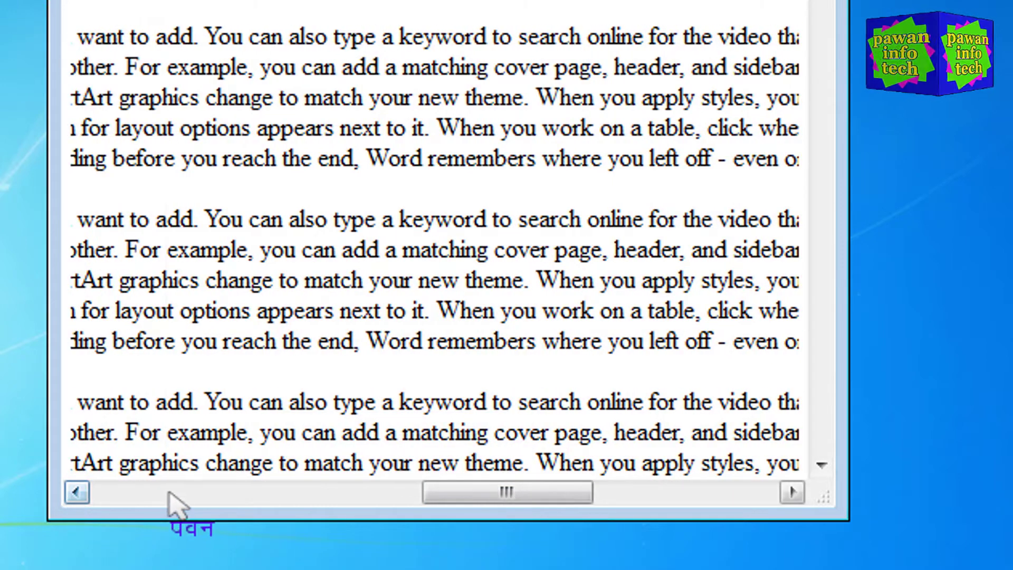
pyautogui.rightClick(169, 496)
pyautogui.click(248, 429)
pyautogui.rightClick(182, 496)
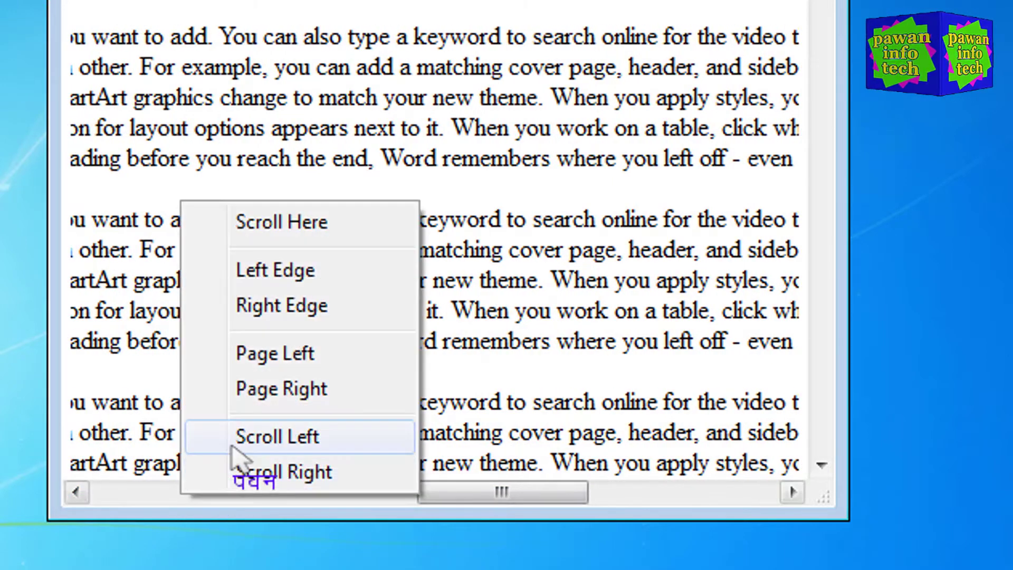
pyautogui.click(248, 436)
pyautogui.rightClick(206, 490)
pyautogui.click(254, 430)
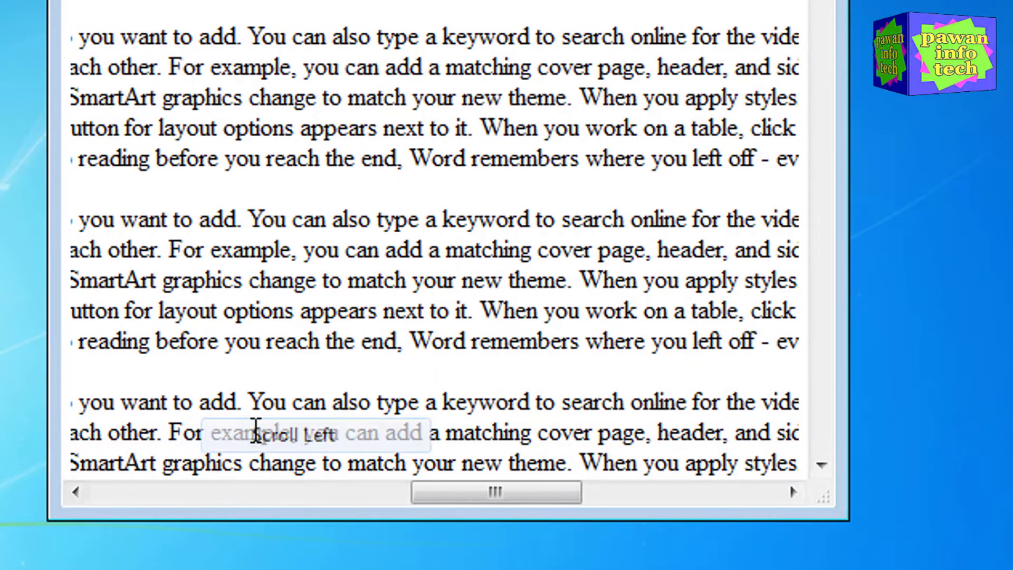
# - Apply the horizontal scroll bar's Scroll Right command four times
pyautogui.rightClick(654, 502)
pyautogui.click(747, 469)
pyautogui.rightClick(686, 500)
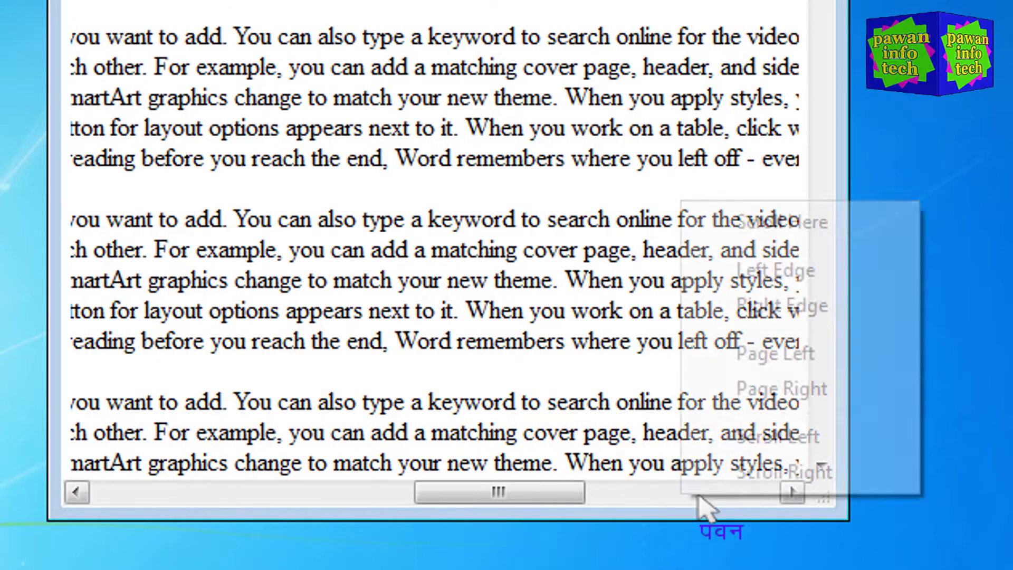
pyautogui.click(739, 472)
pyautogui.rightClick(670, 501)
pyautogui.click(708, 469)
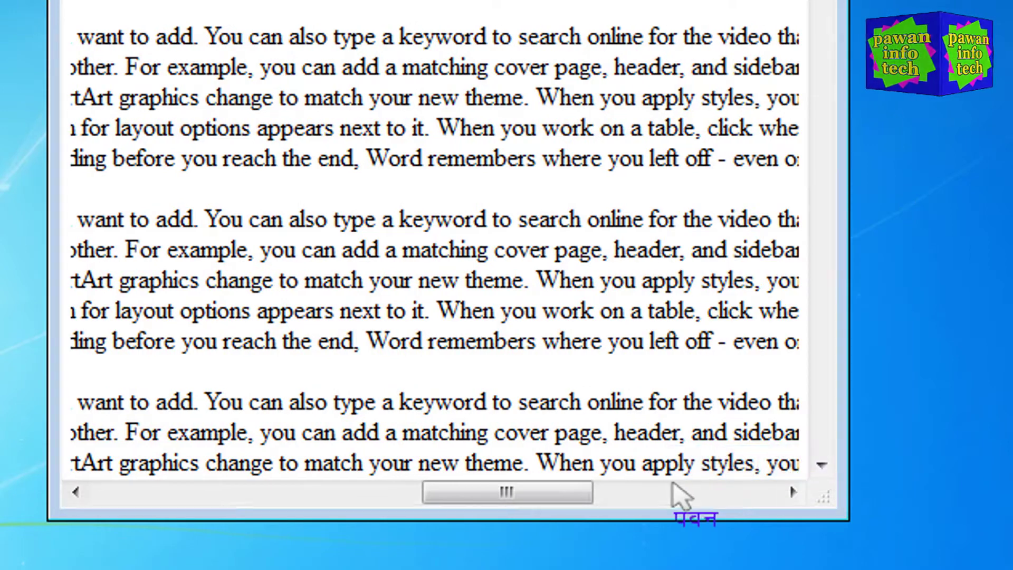
pyautogui.rightClick(671, 501)
pyautogui.click(736, 472)
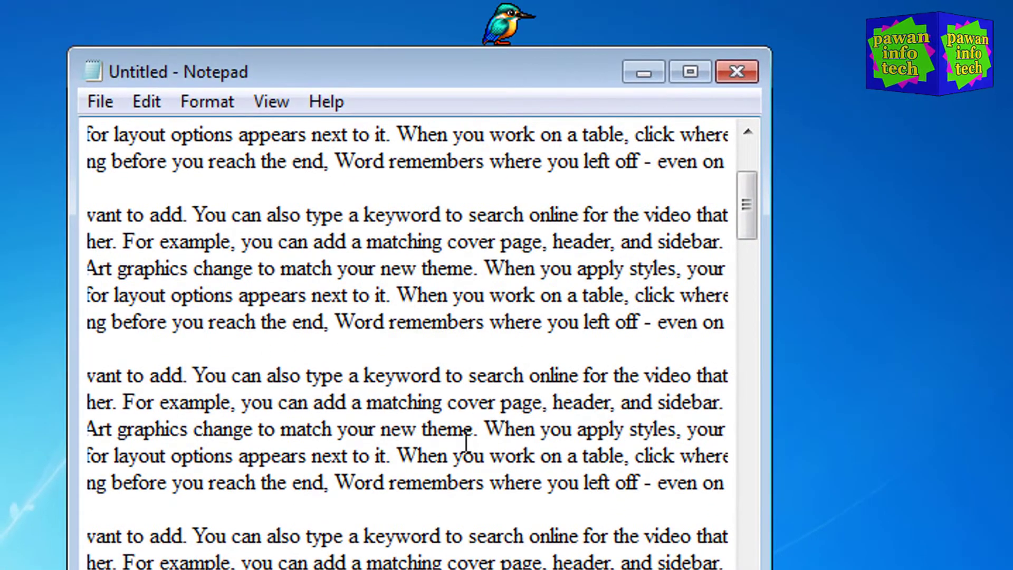
# - Turn Word Wrap on so the long lines fit the window width
pyautogui.scroll(1, 360, 280)
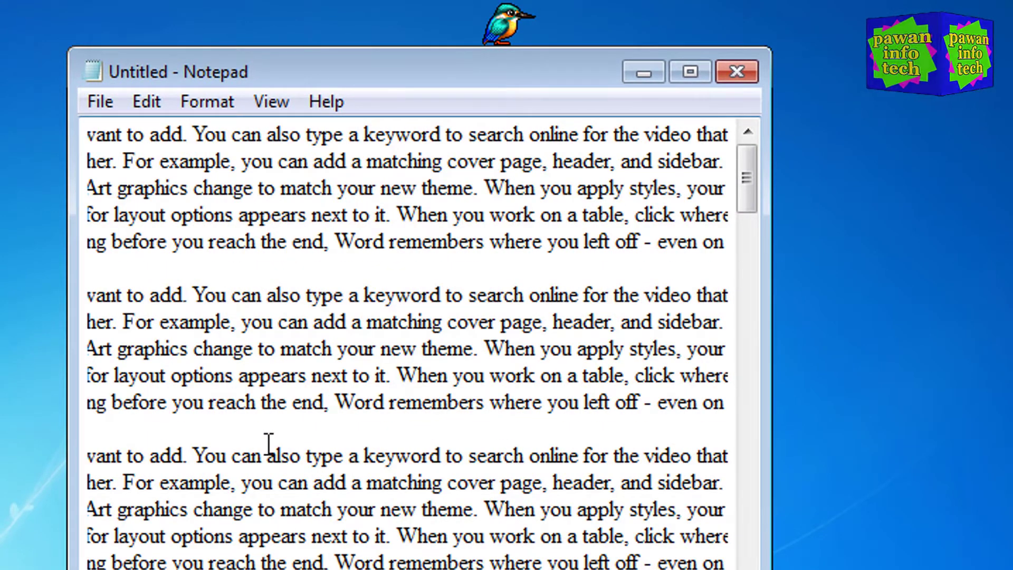
pyautogui.click(206, 102)
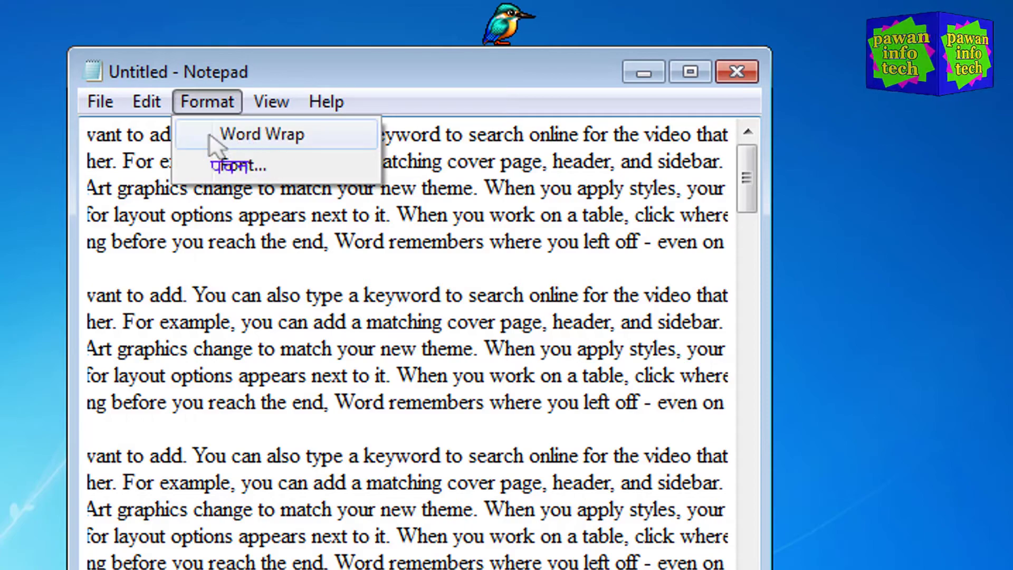
pyautogui.click(214, 139)
pyautogui.moveTo(88, 241); pyautogui.dragTo(237, 569)
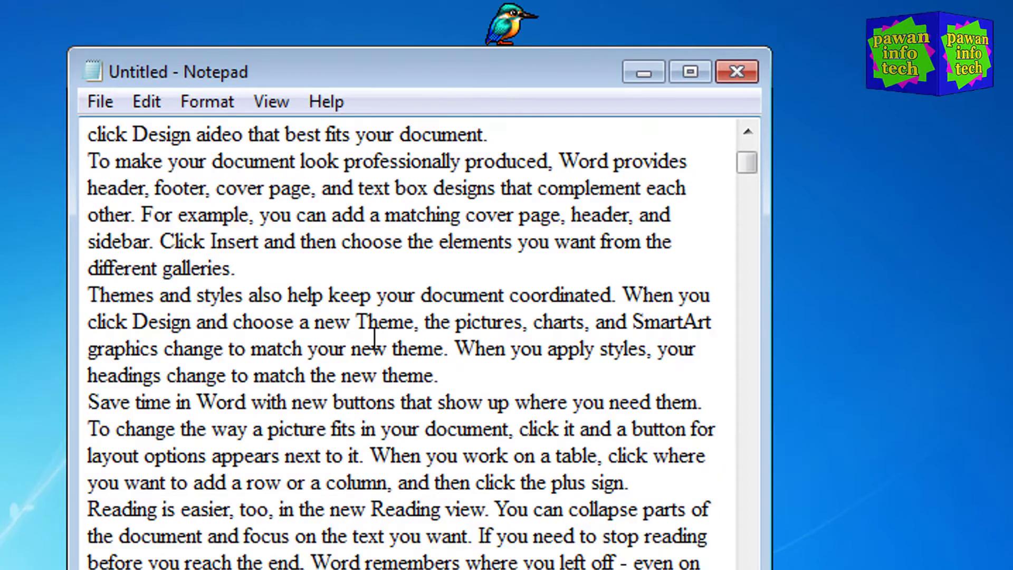
pyautogui.scroll(2, 374, 338)
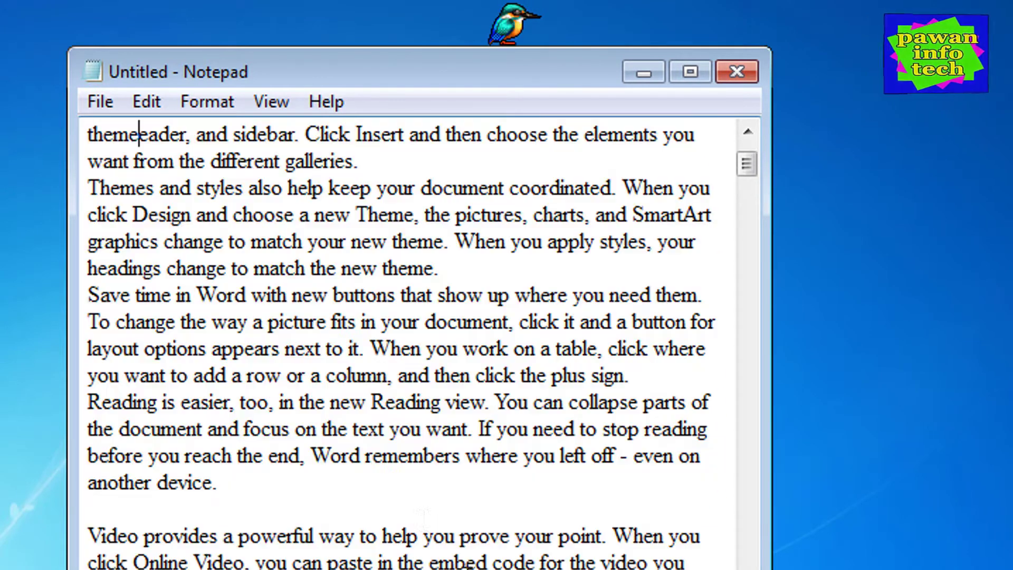
pyautogui.scroll(2, 229, 231)
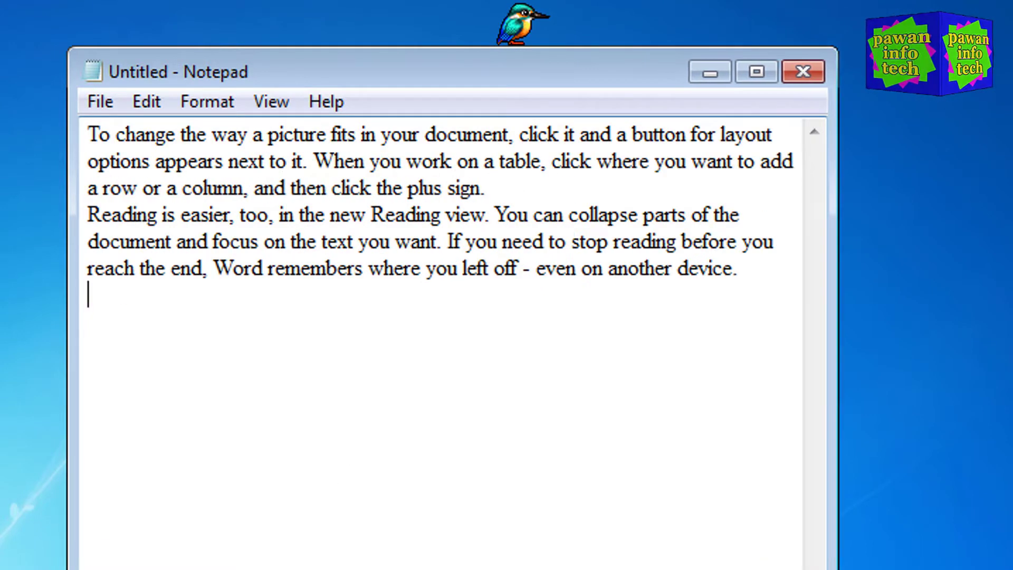
# - Turn on the right-to-left reading order for the sample text and place the cursor after its first paragraph
pyautogui.rightClick(215, 323)
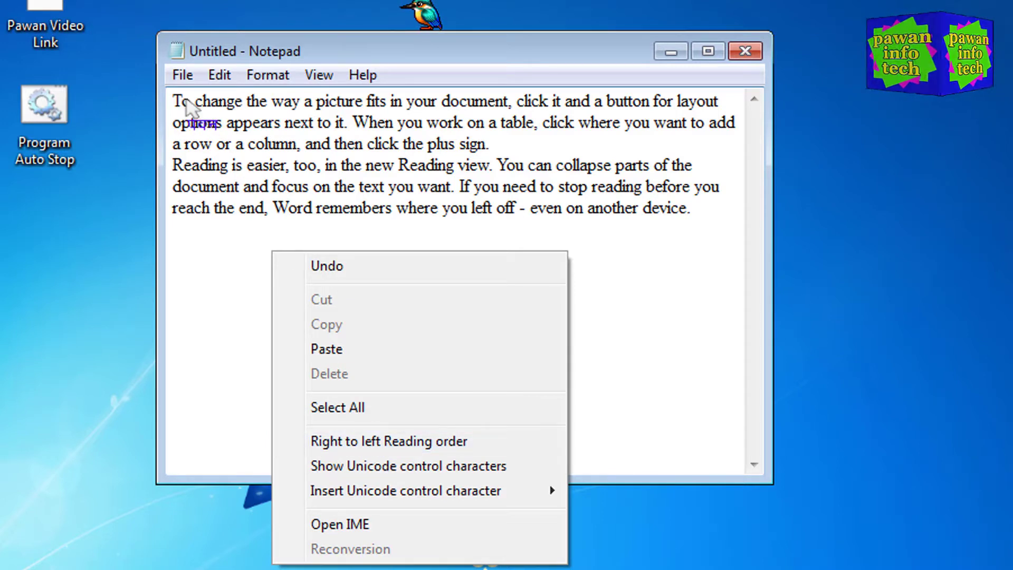
pyautogui.moveTo(185, 100); pyautogui.dragTo(187, 109)
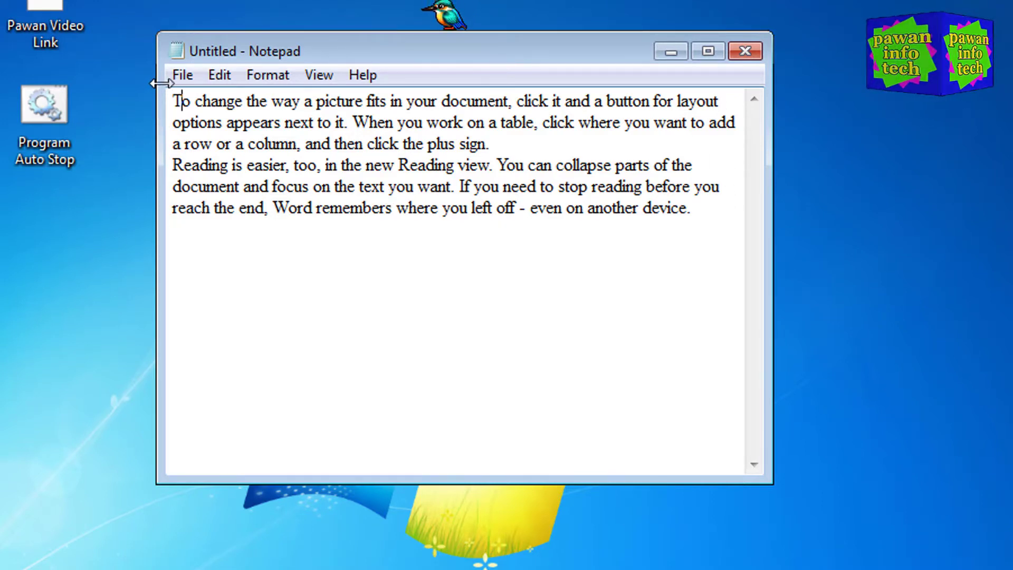
pyautogui.rightClick(427, 267)
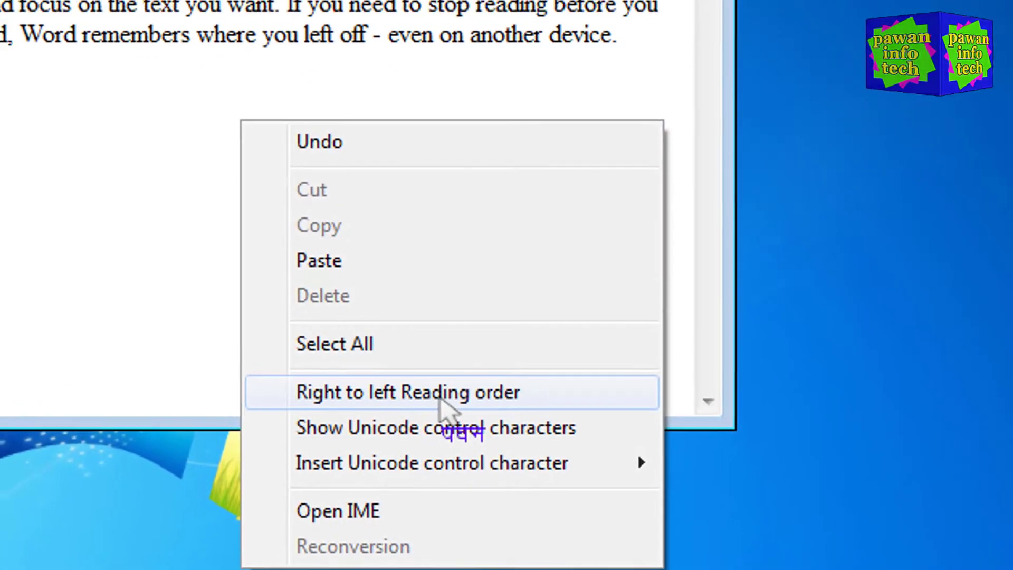
pyautogui.click(420, 388)
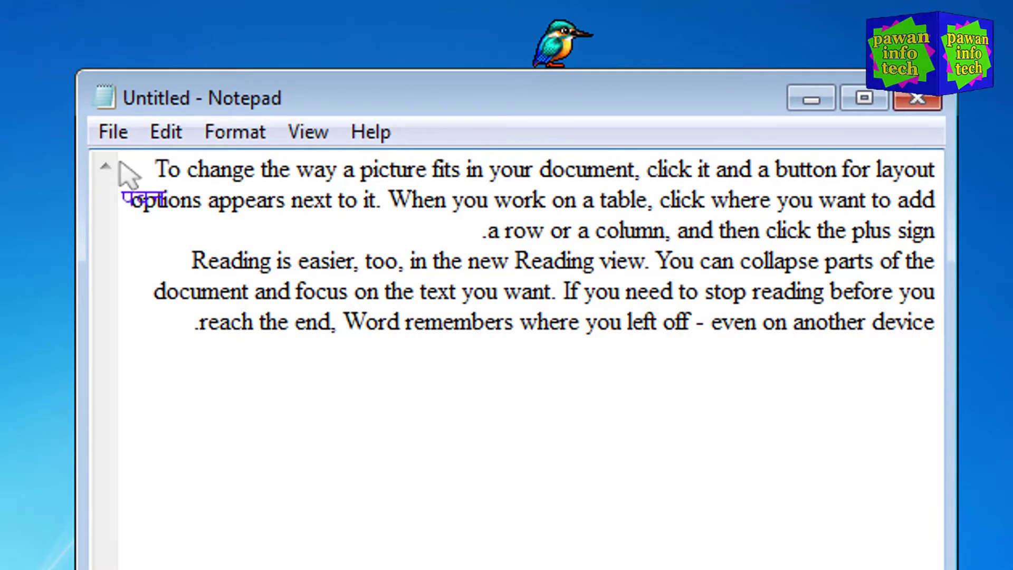
pyautogui.click(157, 169)
pyautogui.click(473, 235)
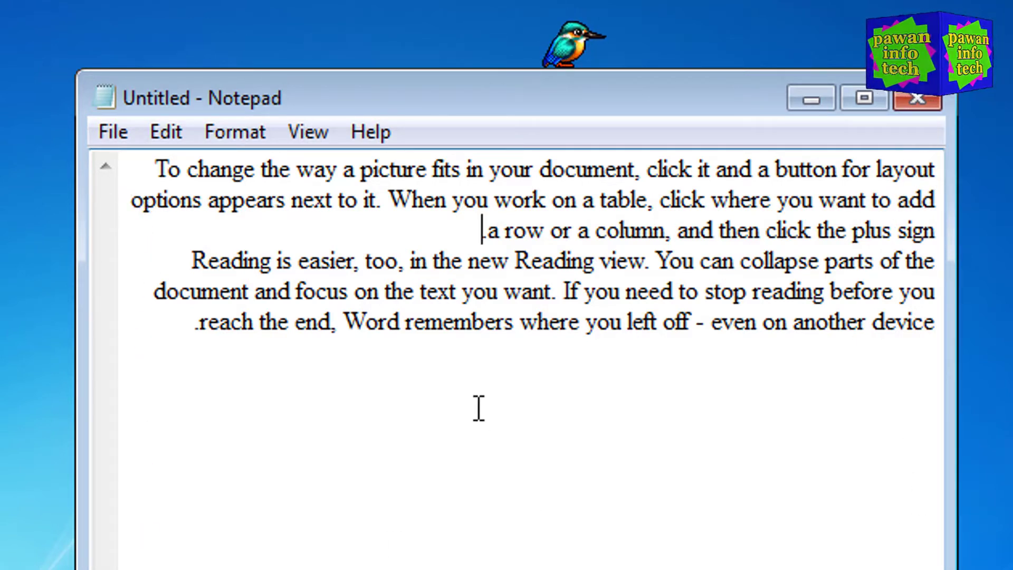
# - Turn off the right-to-left reading order for the sample text
pyautogui.rightClick(366, 389)
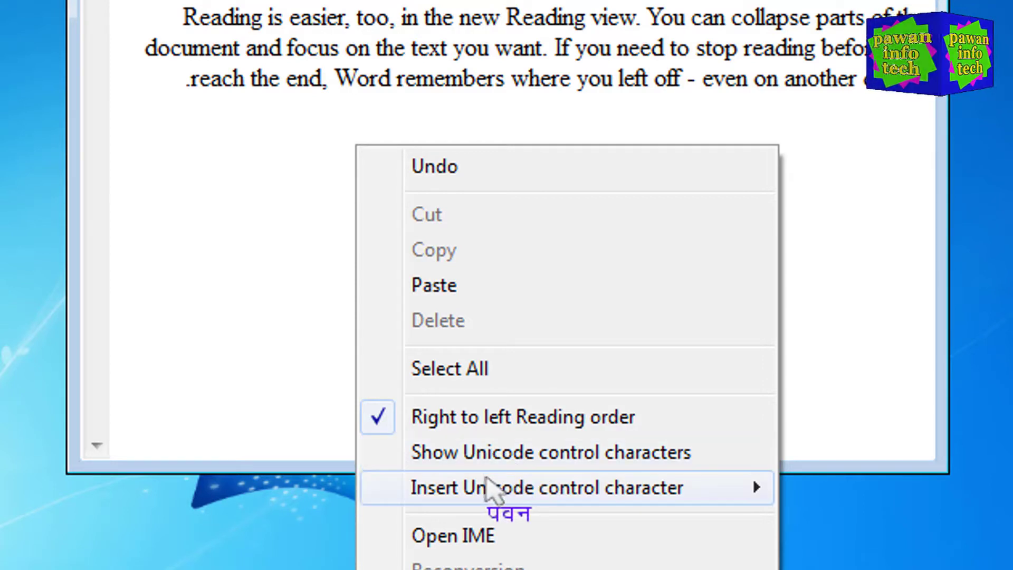
pyautogui.moveTo(489, 486)
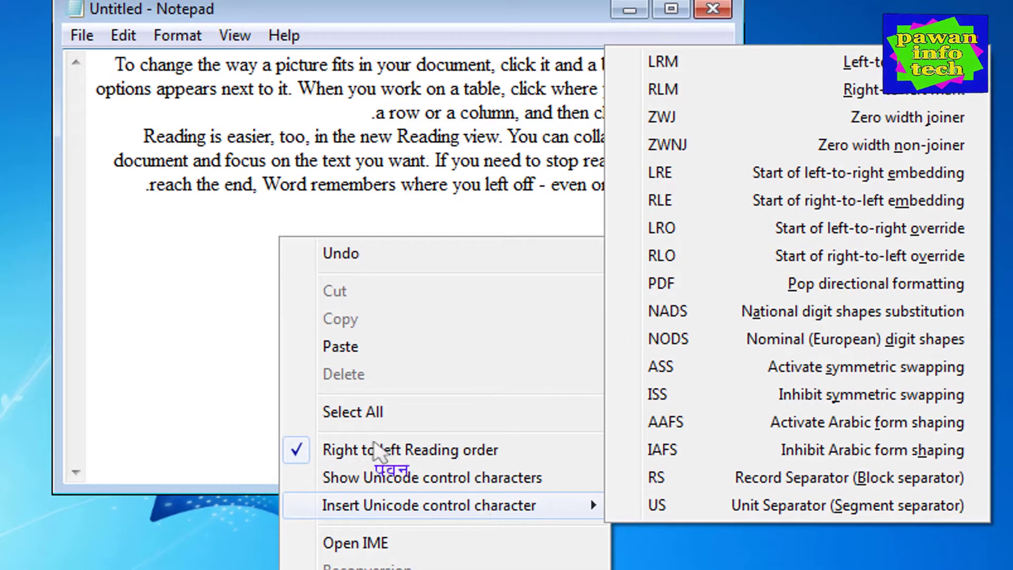
pyautogui.click(172, 258)
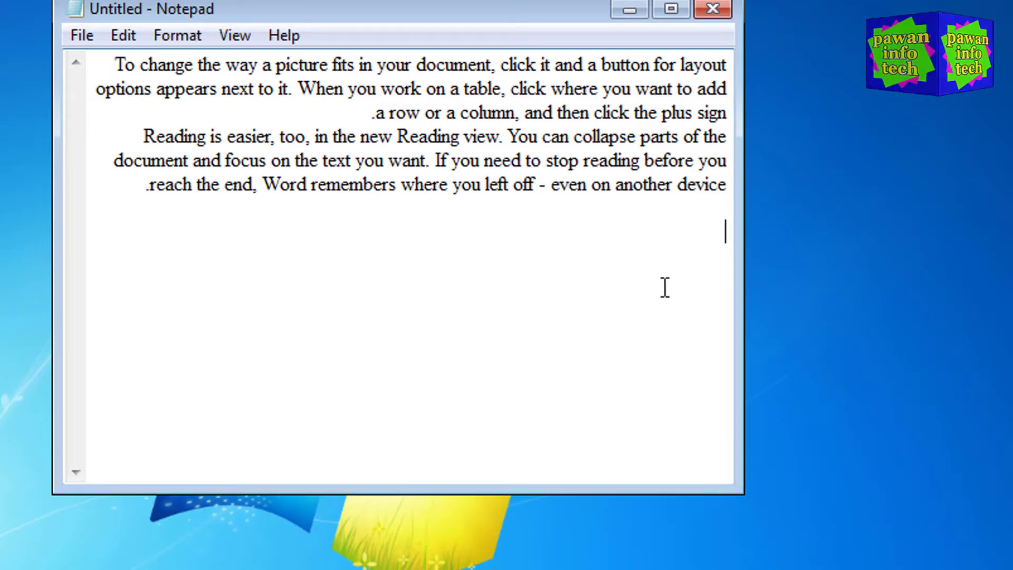
pyautogui.rightClick(316, 260)
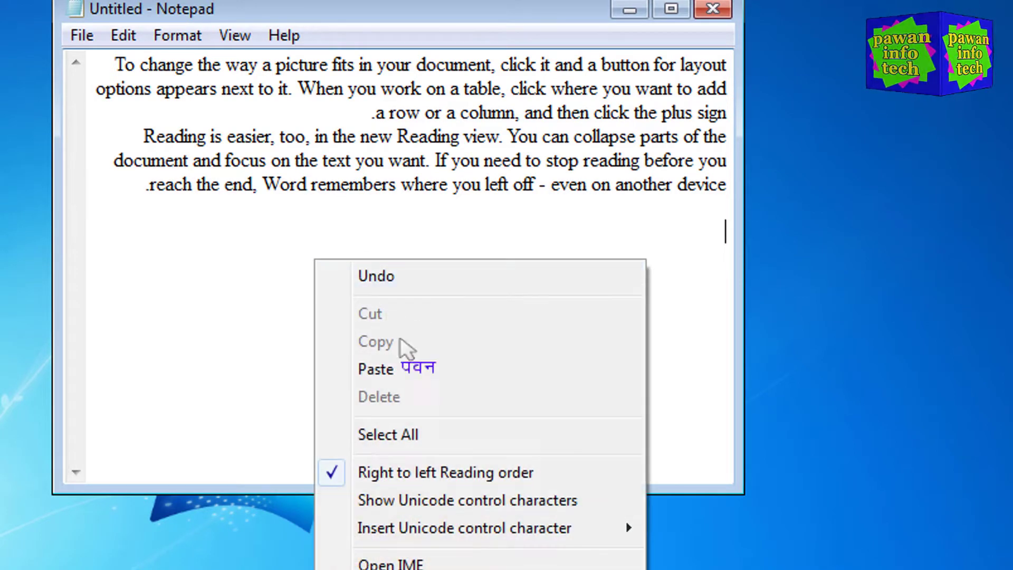
pyautogui.click(345, 473)
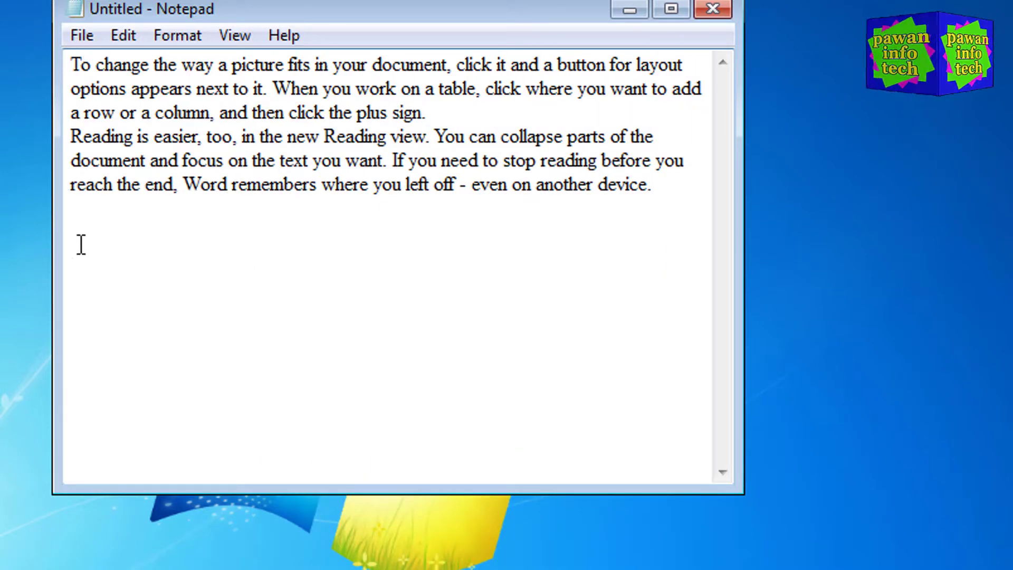
# - Insert the Unicode control characters LRM, RLM and ZWNJ on separate lines below the sample text
pyautogui.rightClick(203, 229)
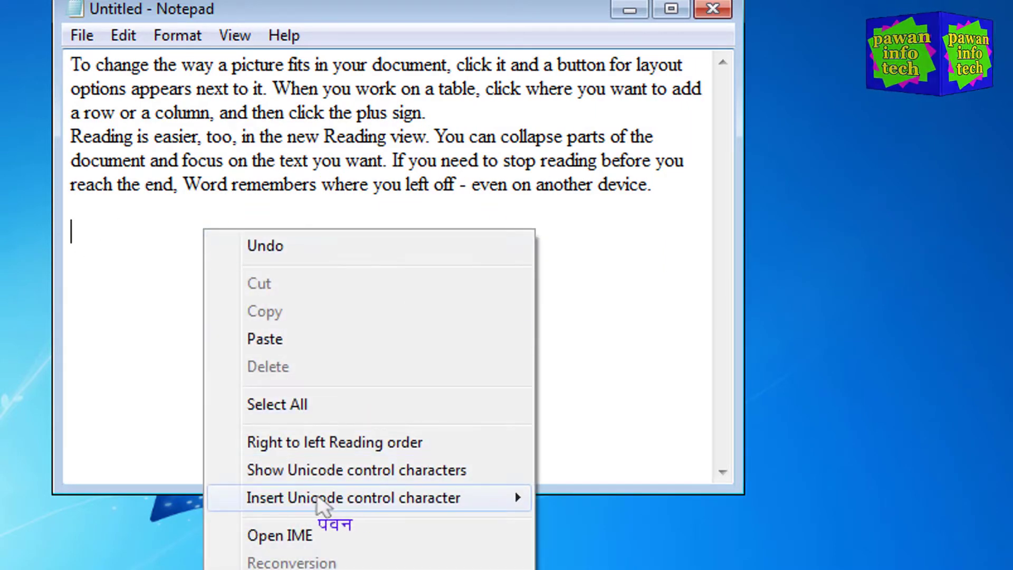
pyautogui.moveTo(320, 502)
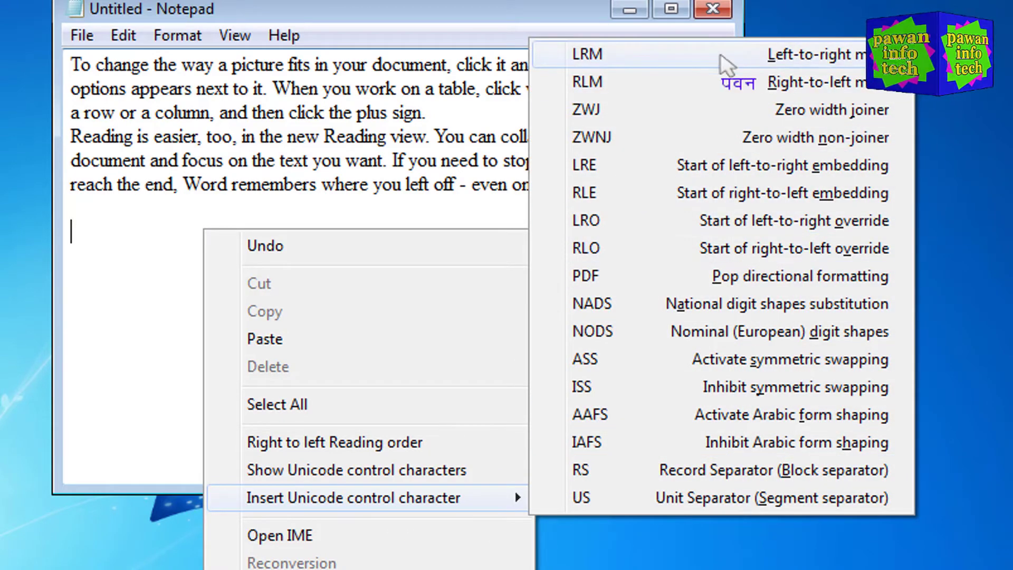
pyautogui.click(839, 66)
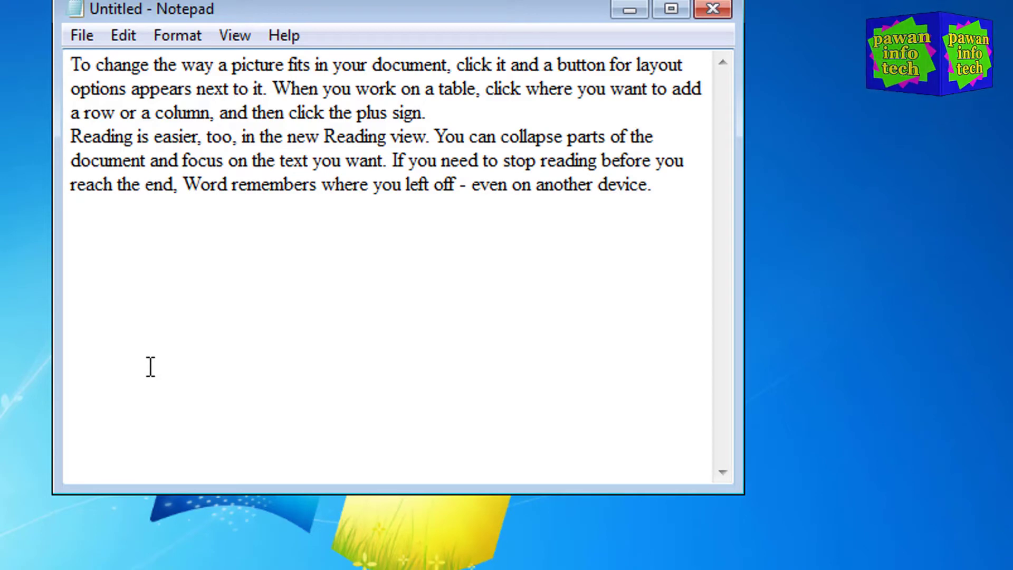
pyautogui.rightClick(118, 262)
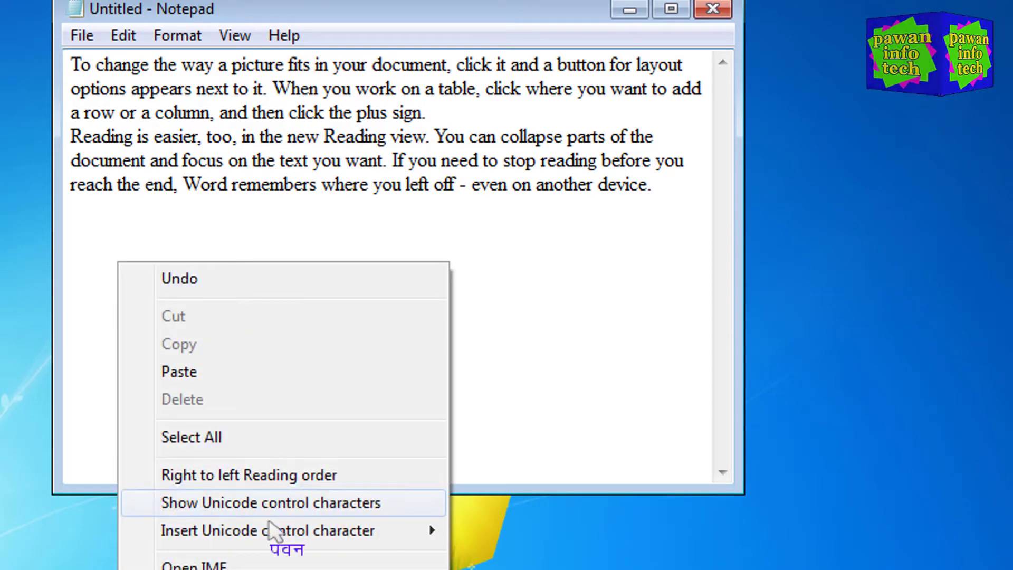
pyautogui.moveTo(270, 531)
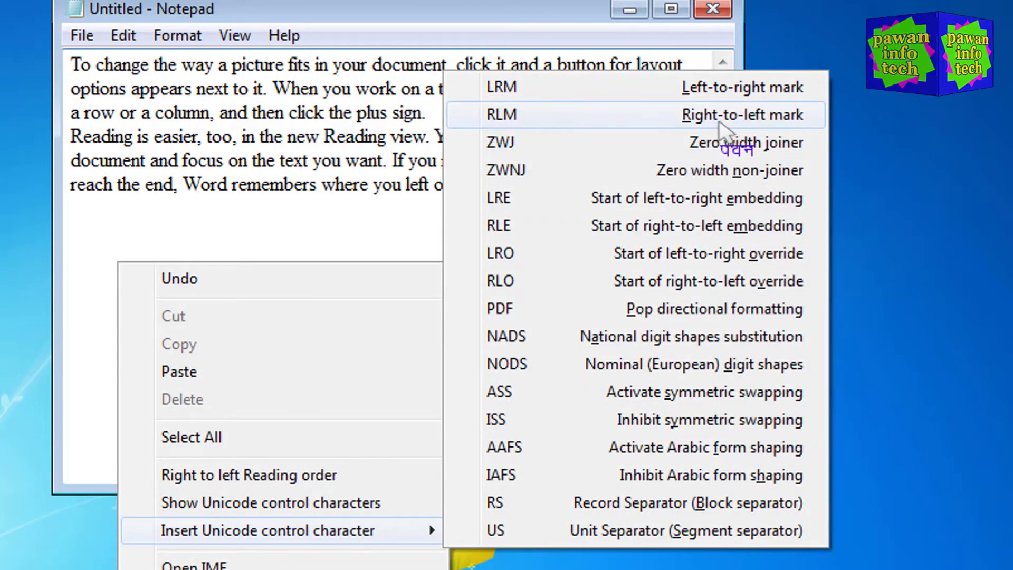
pyautogui.click(760, 115)
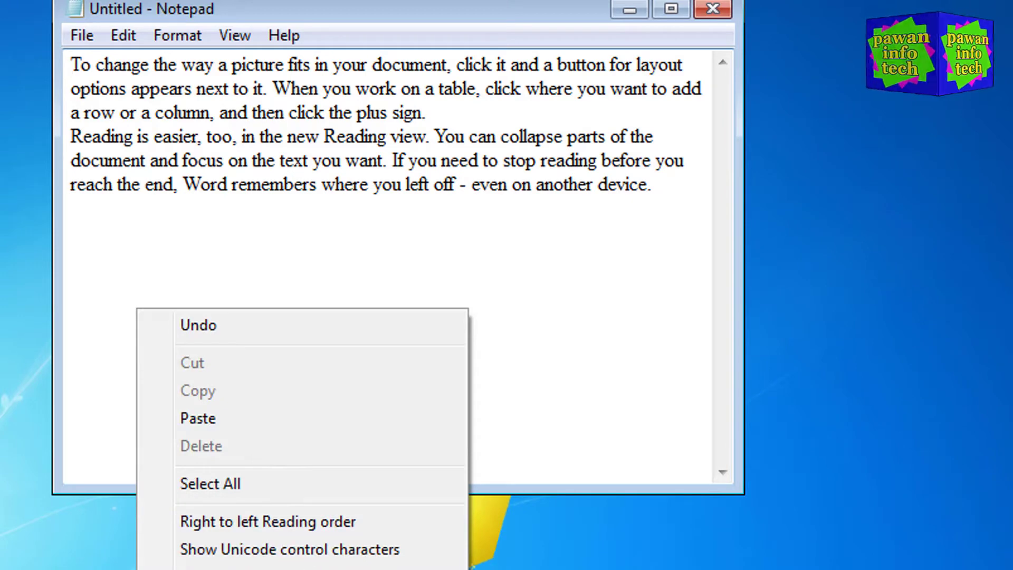
pyautogui.moveTo(317, 567)
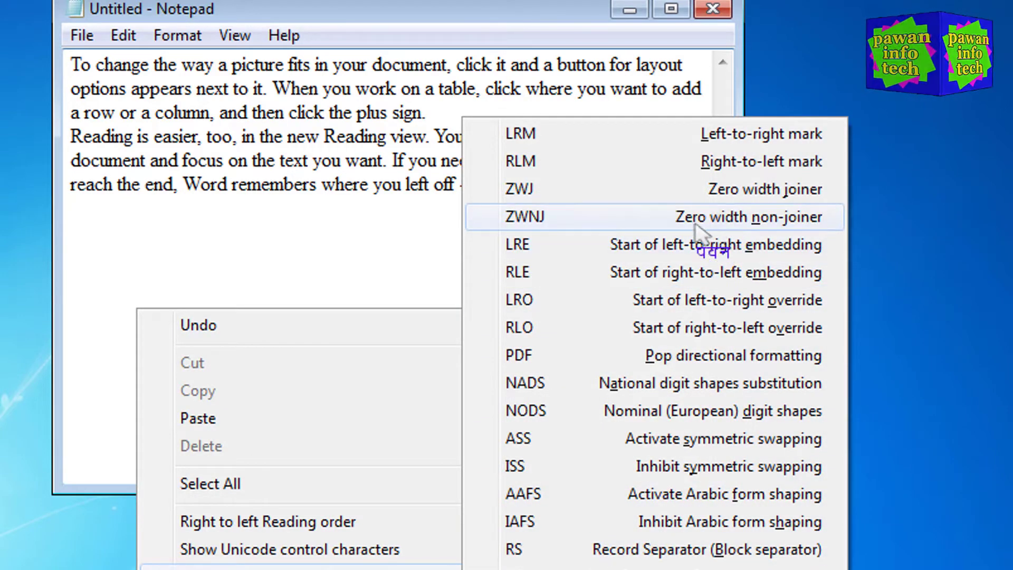
pyautogui.click(757, 219)
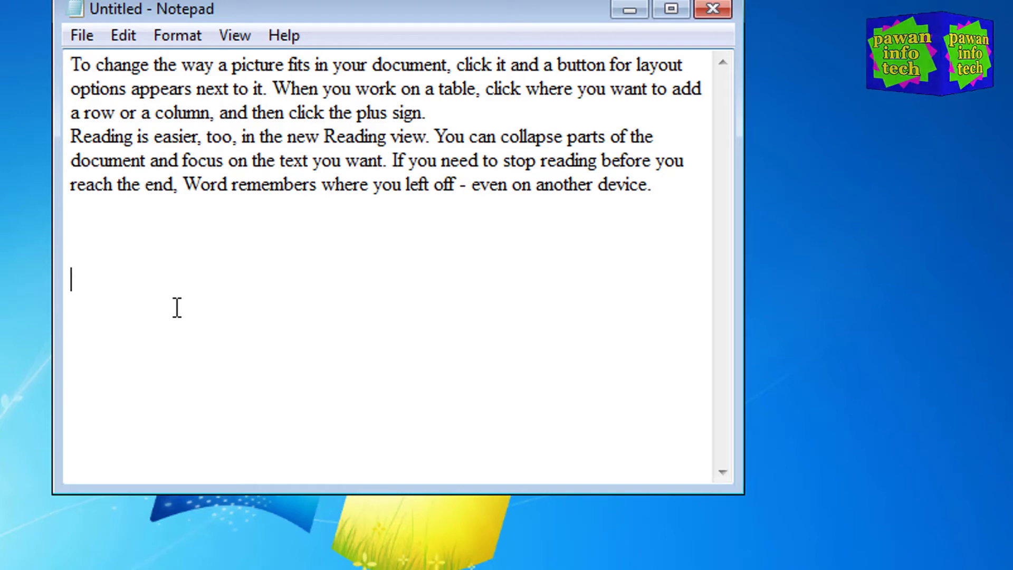
# - Turn on the display of Unicode control characters and place the cursor below the inserted marks
pyautogui.rightClick(176, 267)
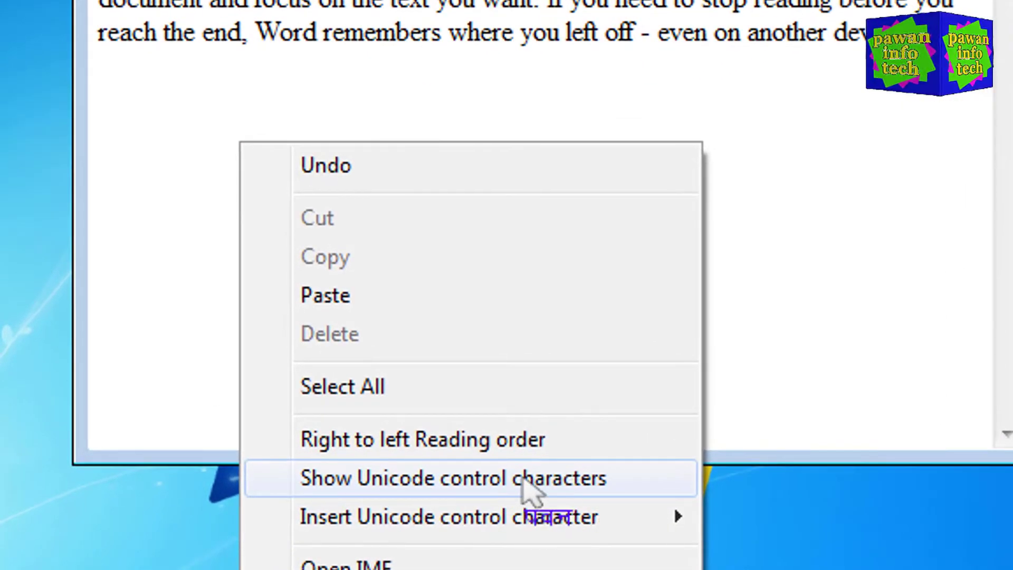
pyautogui.click(309, 500)
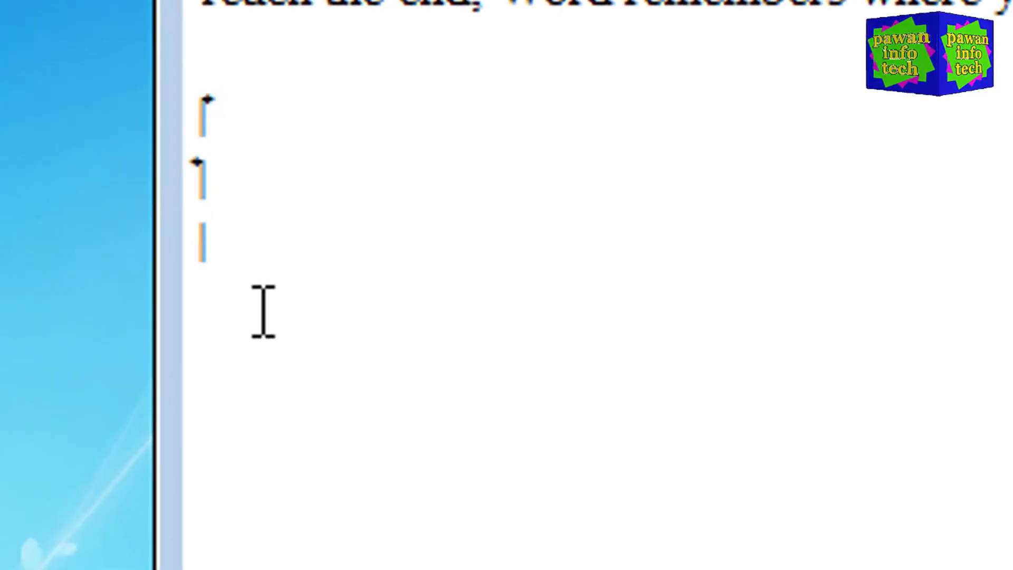
pyautogui.click(270, 327)
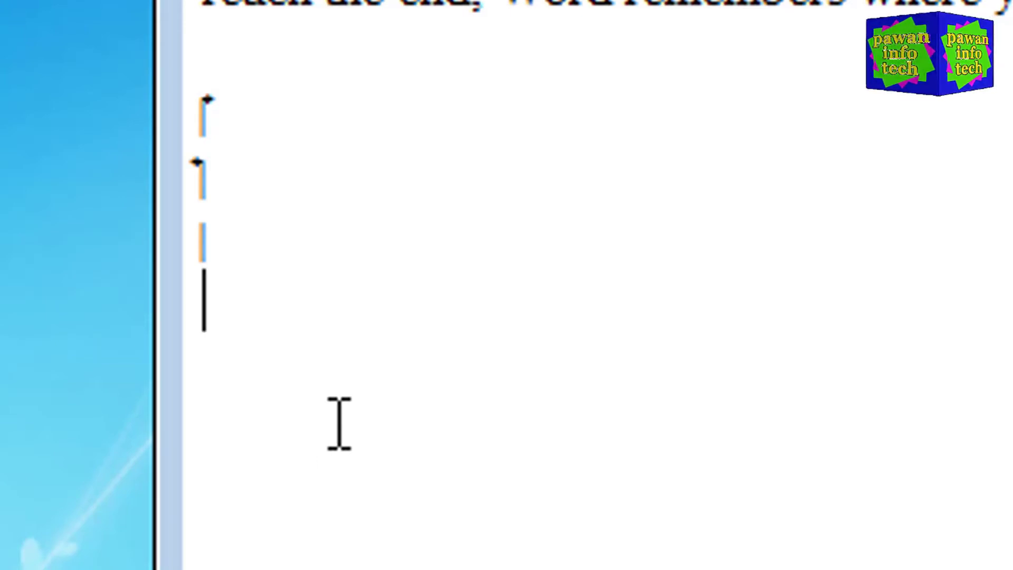
# - Open the IME and close it again, going through this cycle twice
pyautogui.rightClick(676, 284)
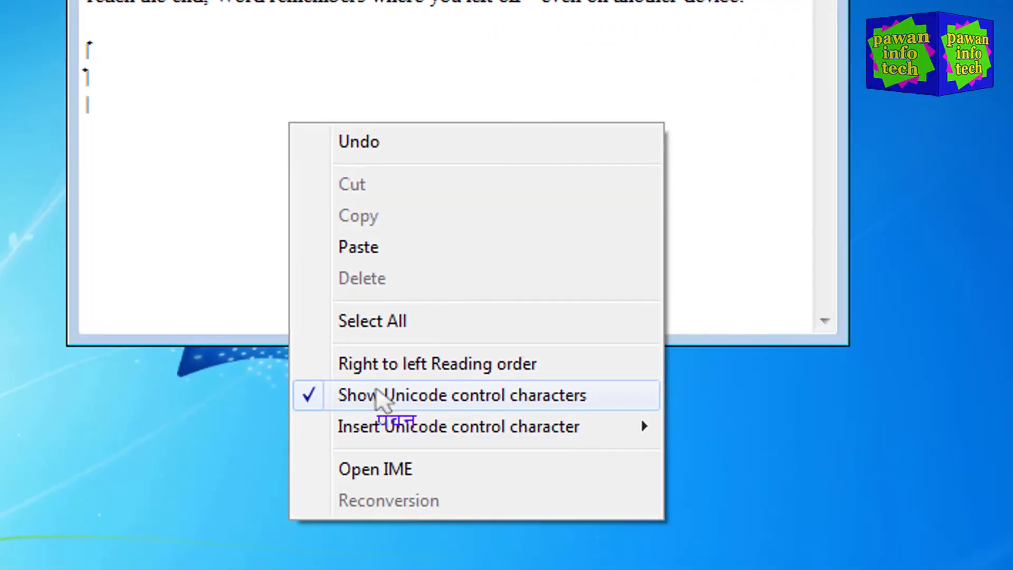
pyautogui.moveTo(482, 446)
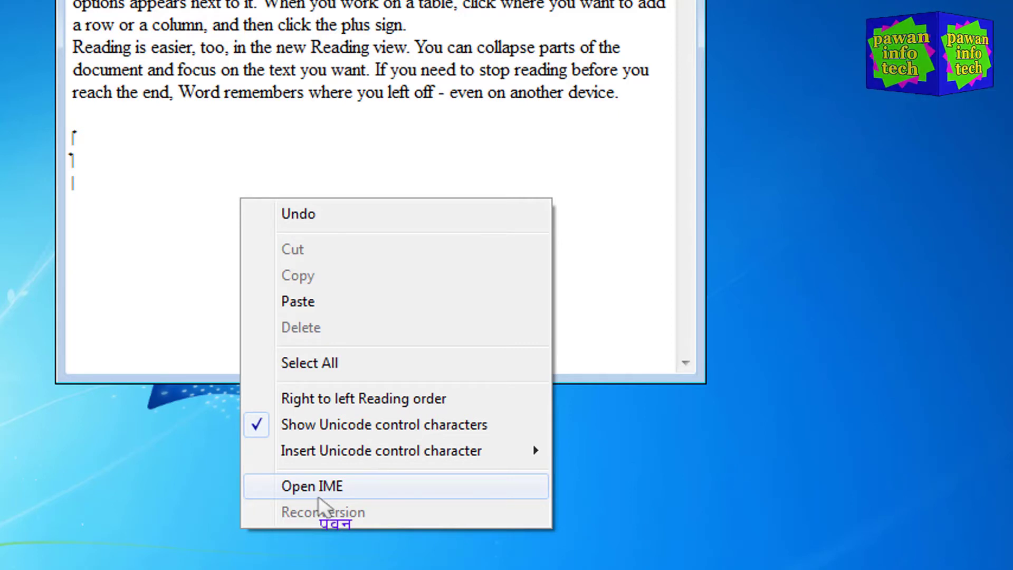
pyautogui.click(345, 485)
pyautogui.rightClick(228, 180)
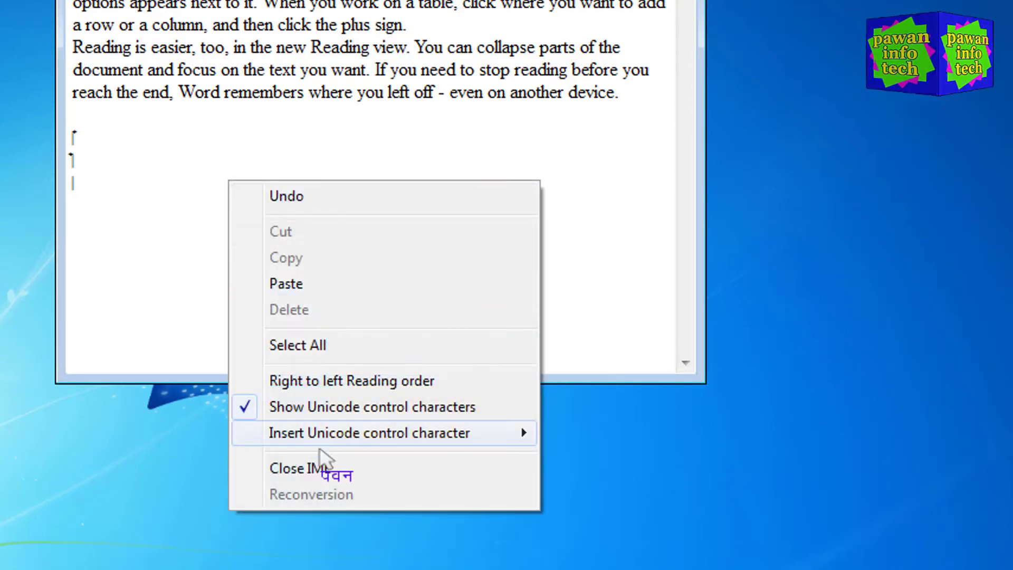
pyautogui.click(301, 469)
pyautogui.rightClick(194, 154)
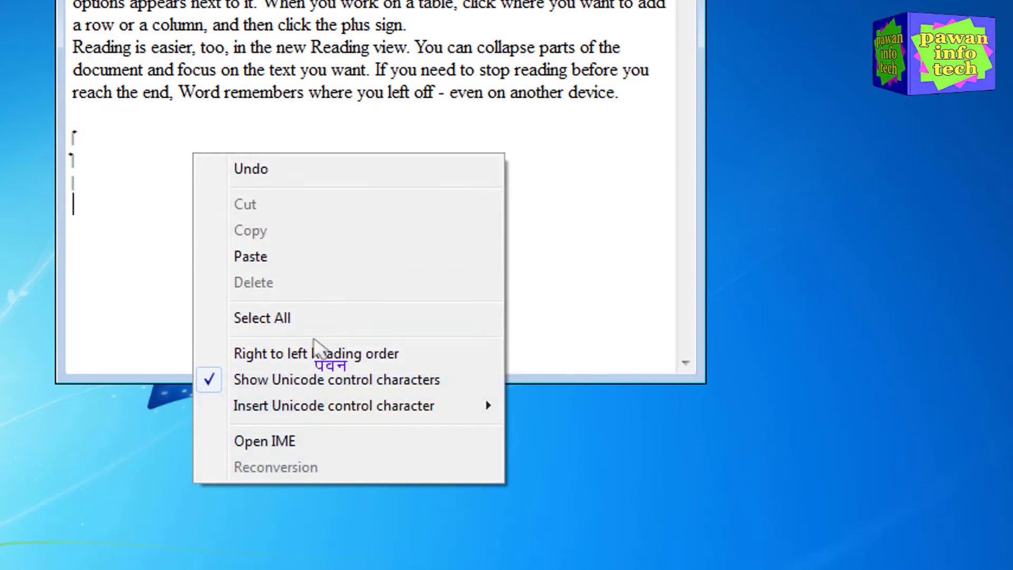
pyautogui.click(274, 441)
pyautogui.rightClick(174, 174)
pyautogui.click(263, 459)
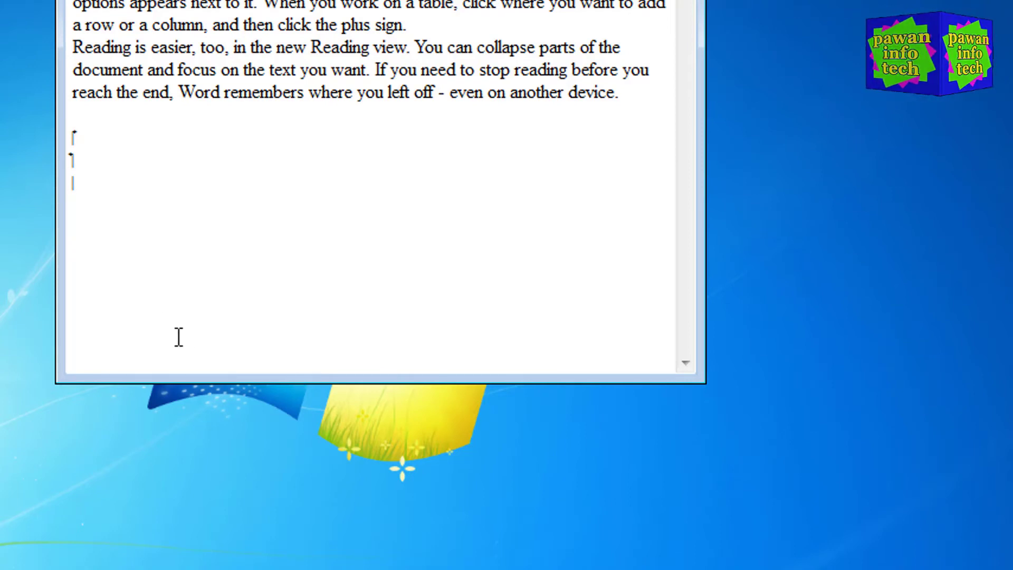
pyautogui.press('Return')
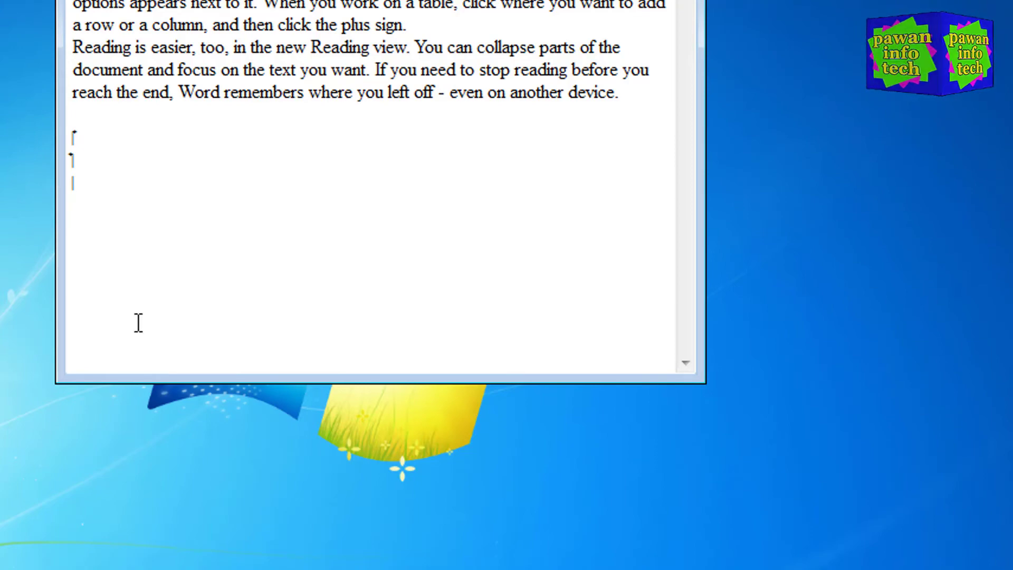
pyautogui.rightClick(153, 129)
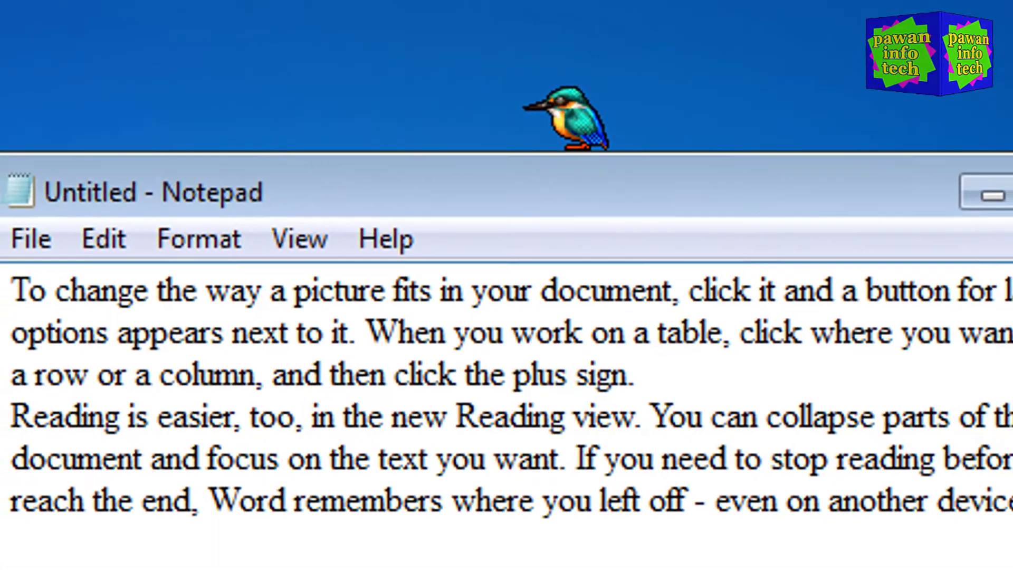
pyautogui.rightClick(198, 508)
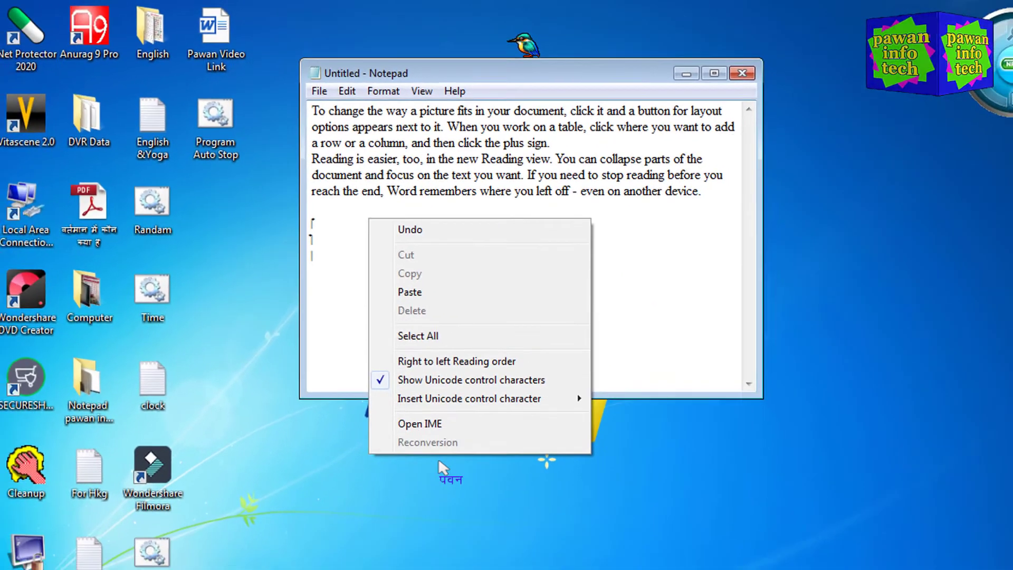
pyautogui.click(631, 212)
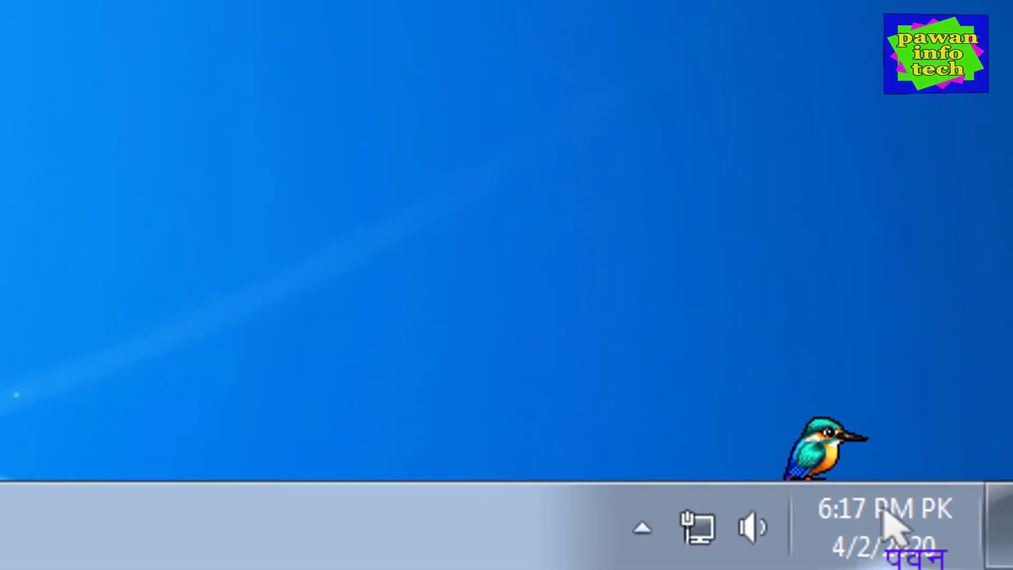
# - Run the Time batch file and then the Randam batch file from the desktop
pyautogui.moveTo(822, 513)
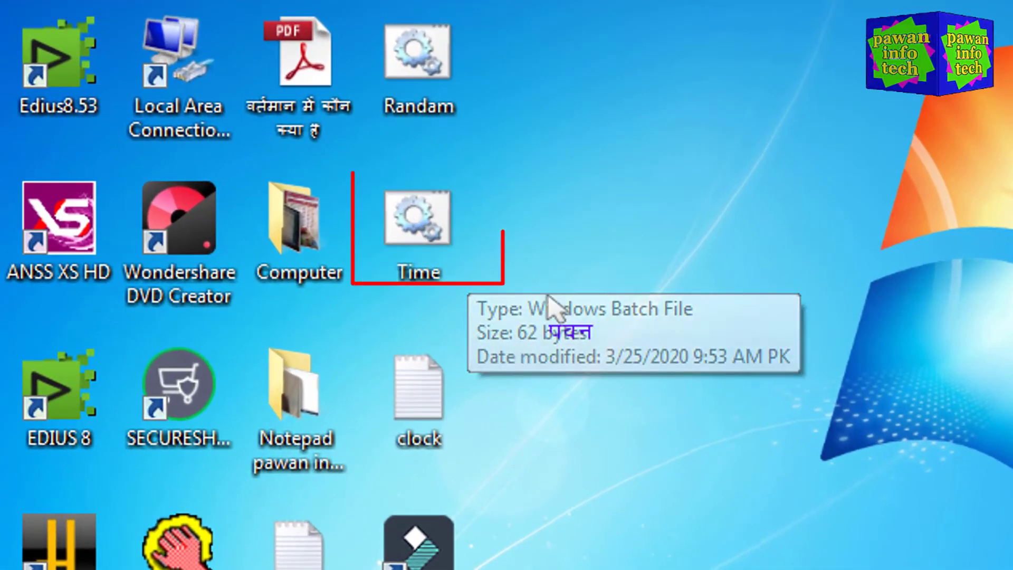
pyautogui.doubleClick(451, 248)
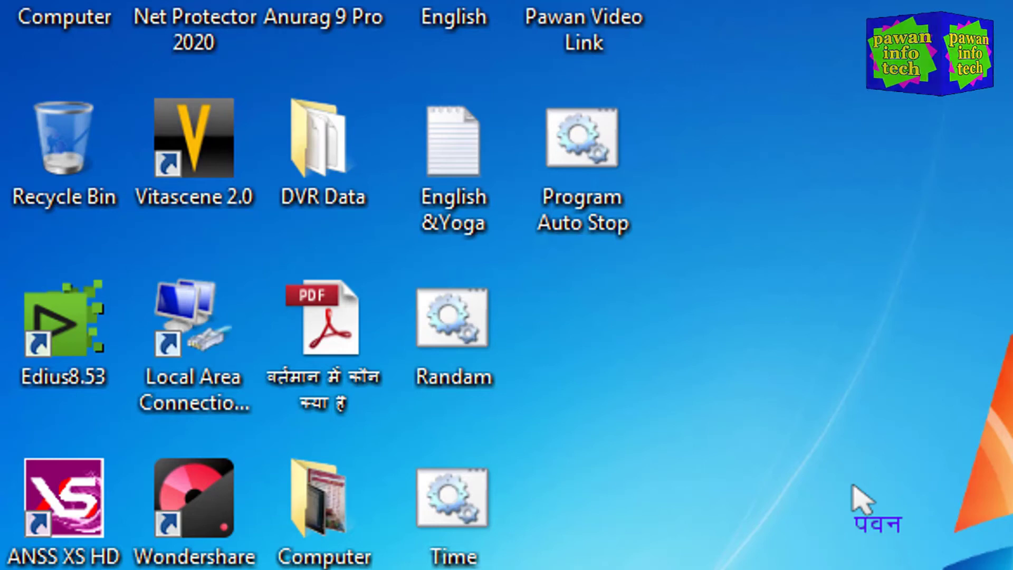
pyautogui.doubleClick(488, 373)
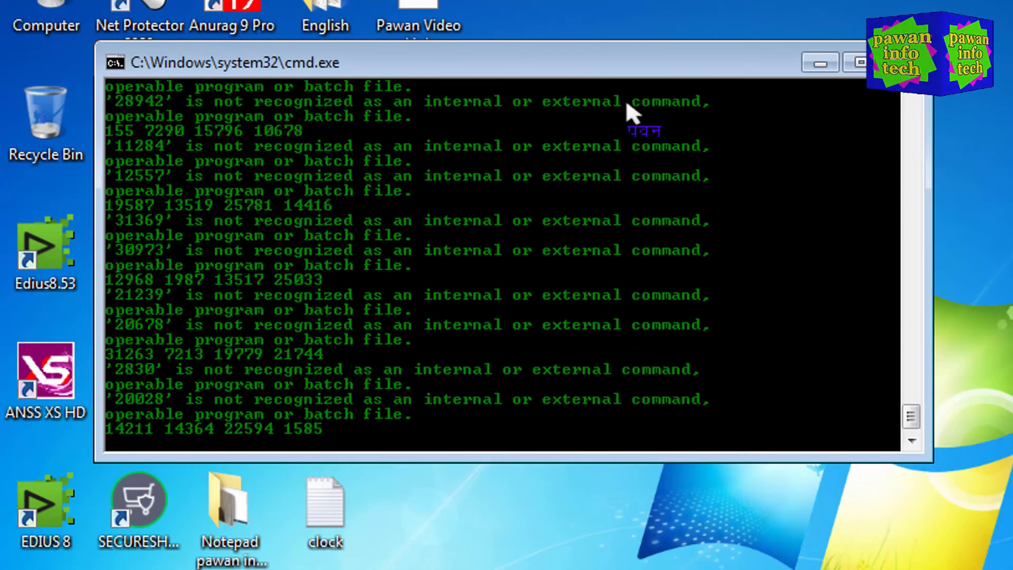
# - Close the command window running the Randam batch file and refresh the desktop twice
pyautogui.click(911, 62)
pyautogui.rightClick(555, 300)
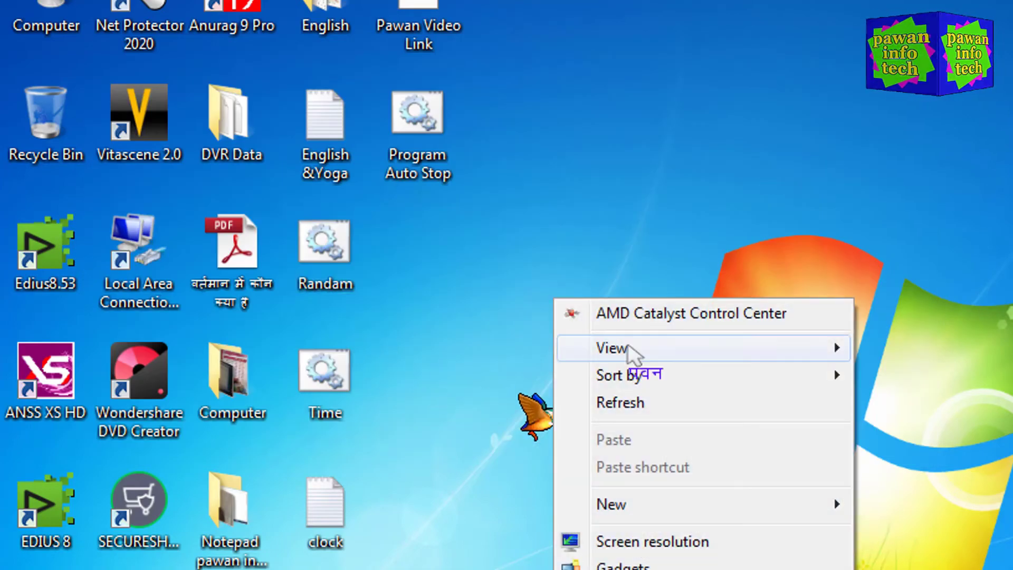
pyautogui.click(623, 403)
pyautogui.rightClick(585, 64)
pyautogui.click(678, 170)
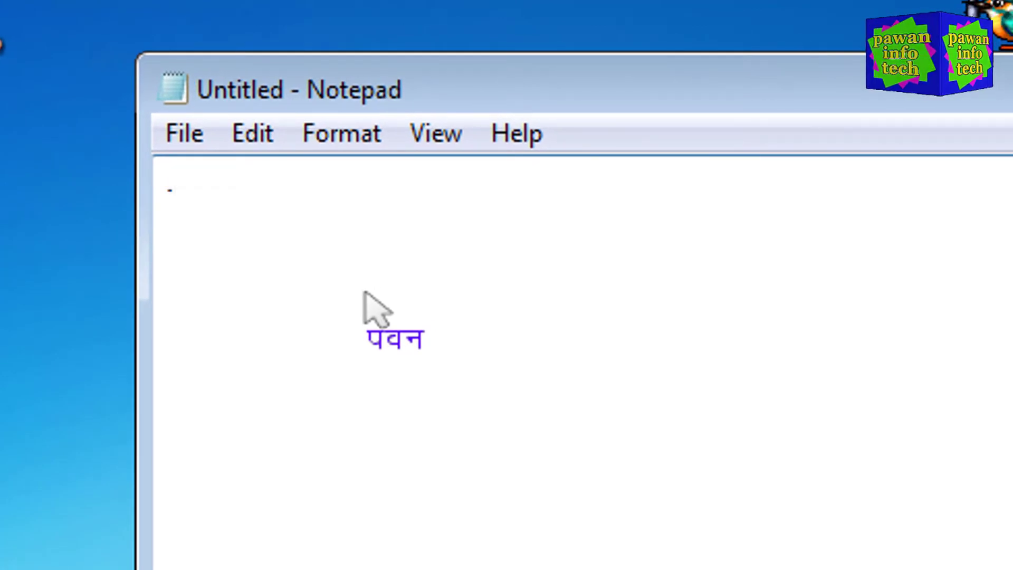
# - Enter .LOG in a blank Notepad document, then close it, saving it to the desktop as PAWAN INFO TECH
pyautogui.write('LOG')
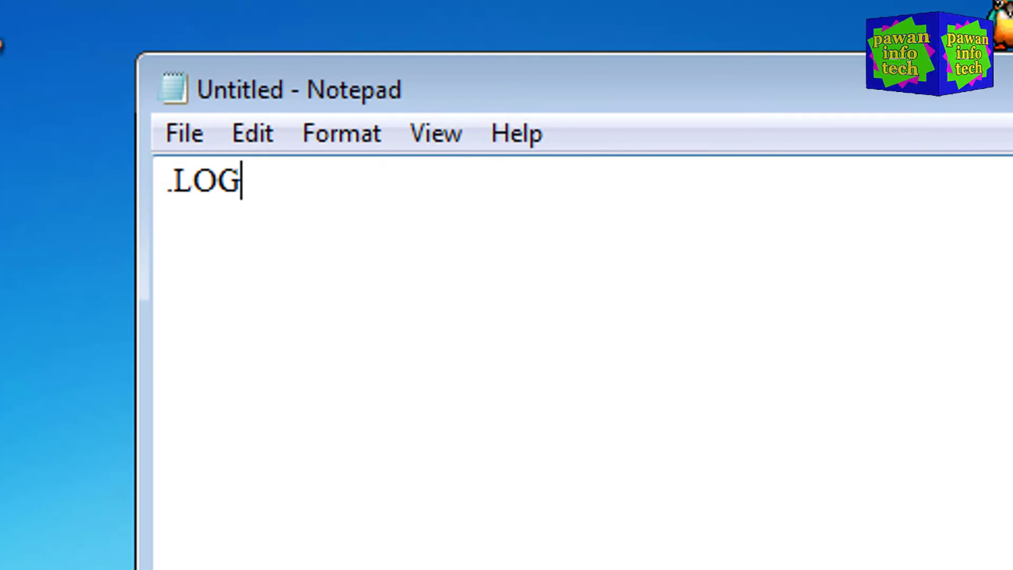
pyautogui.hotkey('alt', 'F4')
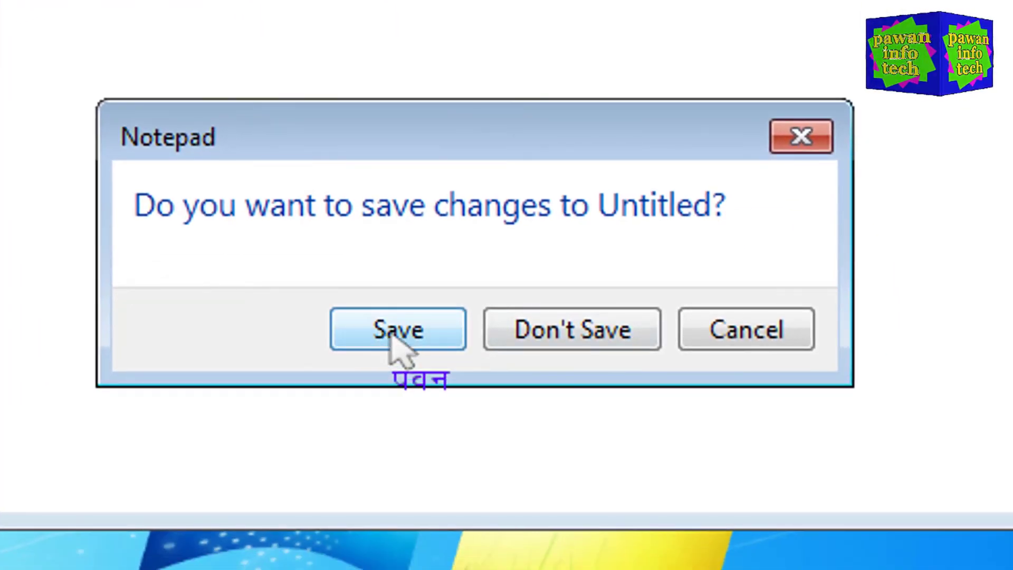
pyautogui.click(392, 337)
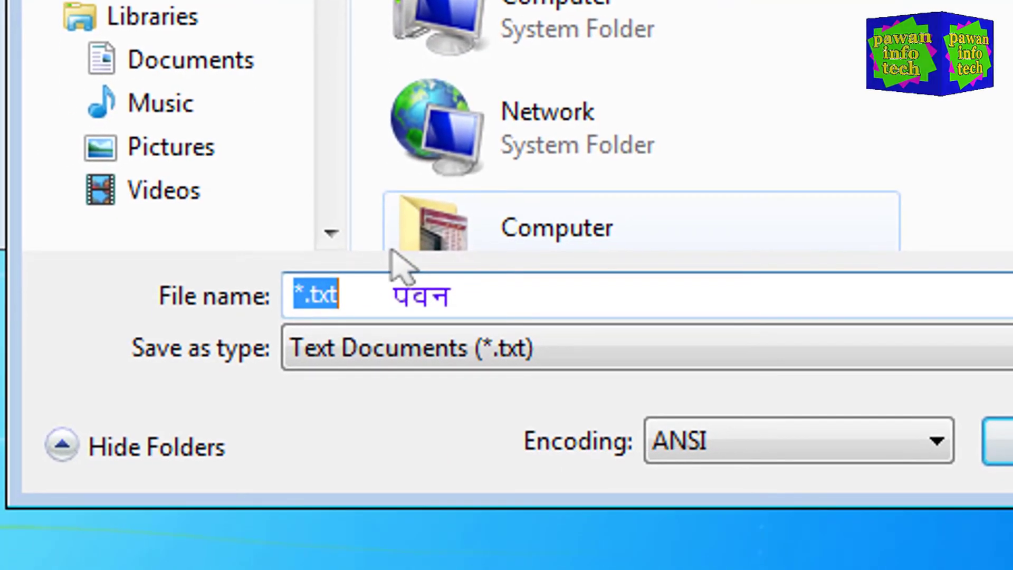
pyautogui.write('PAWAN')
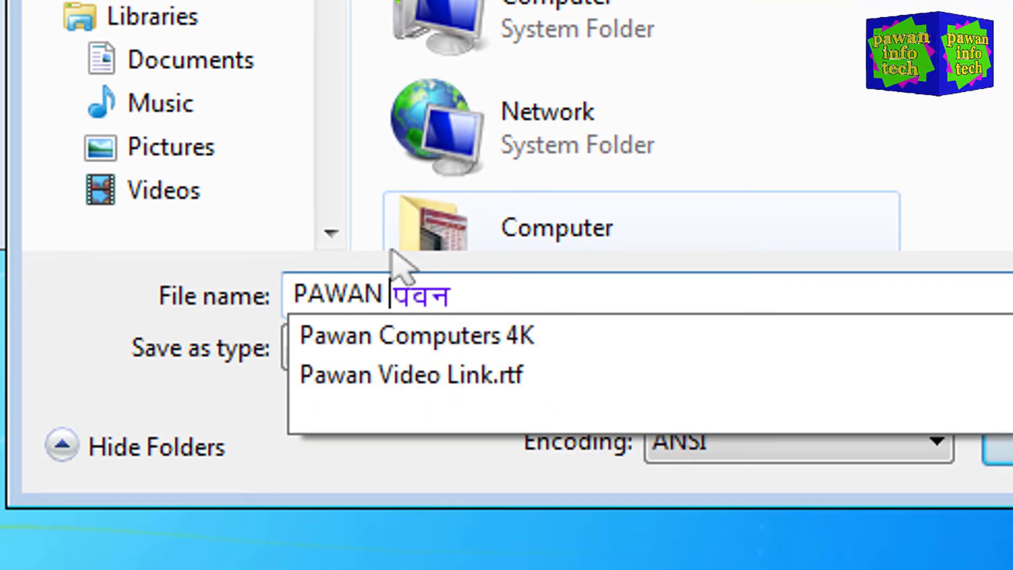
pyautogui.write(' INFO TECH')
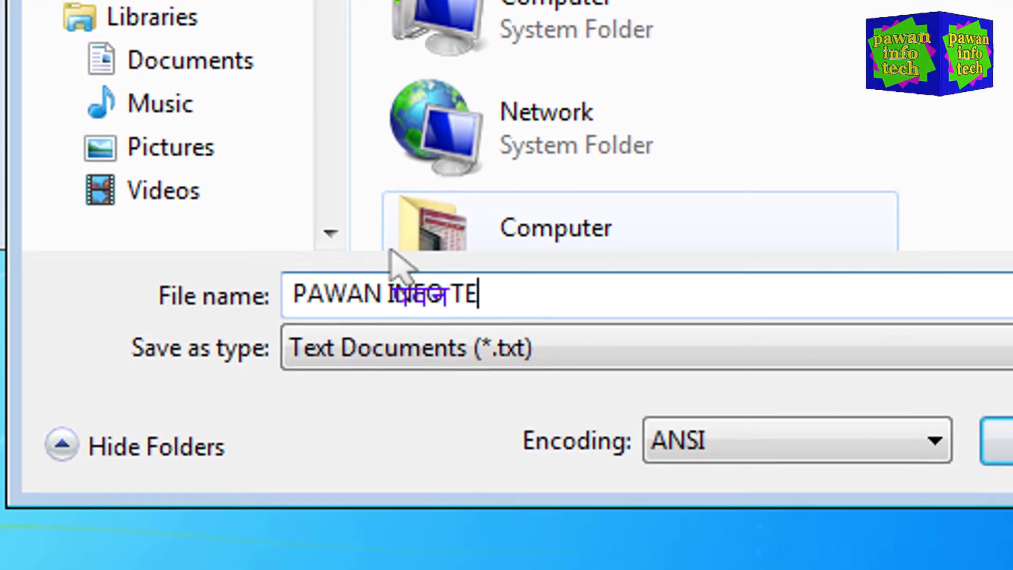
pyautogui.press('Return')
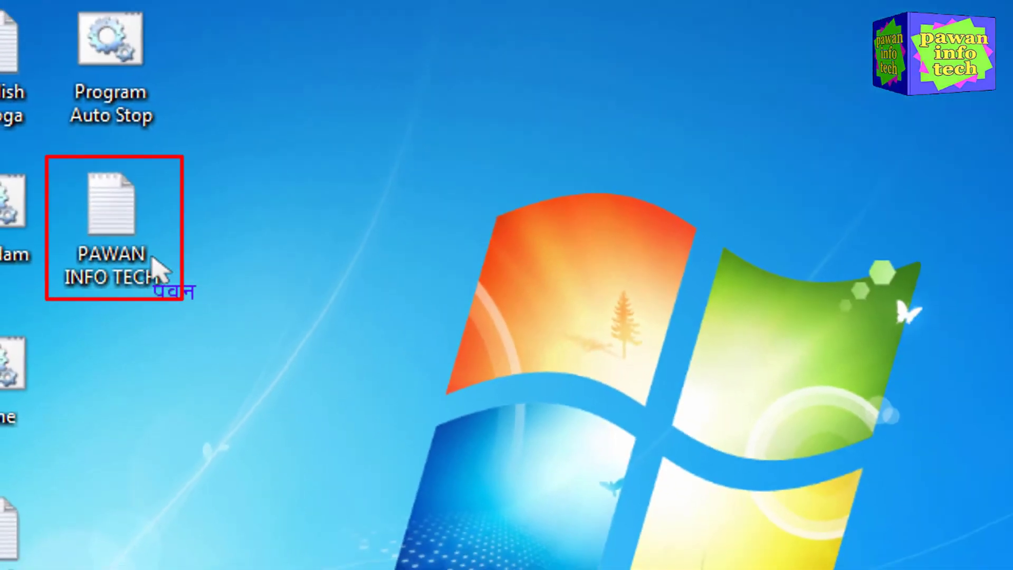
# - Open the PAWAN INFO TECH text file from the desktop and highlight the time and date line below .LOG, then clear the selection
pyautogui.doubleClick(142, 158)
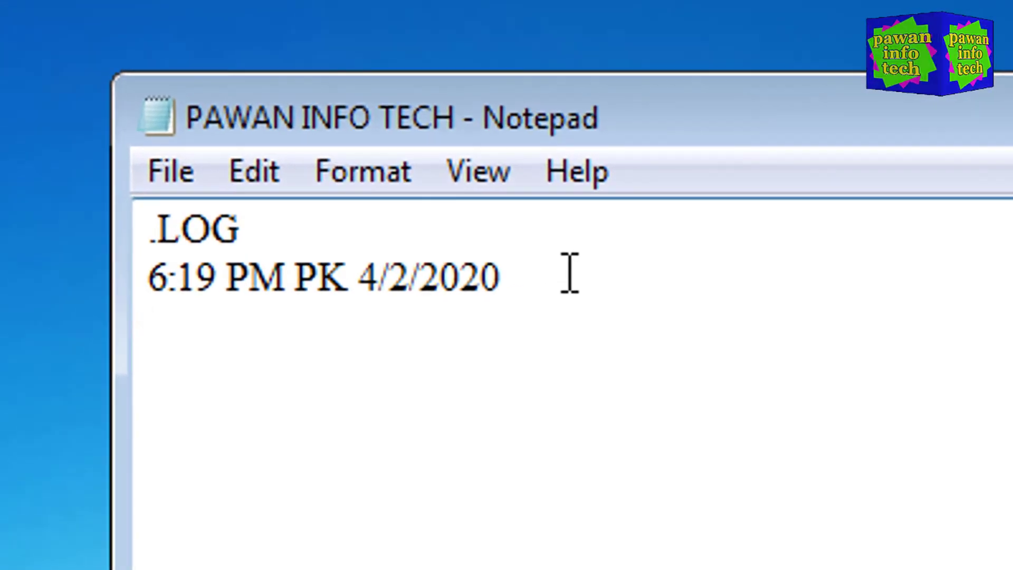
pyautogui.moveTo(483, 95); pyautogui.dragTo(330, 98)
pyautogui.moveTo(283, 278); pyautogui.dragTo(37, 278)
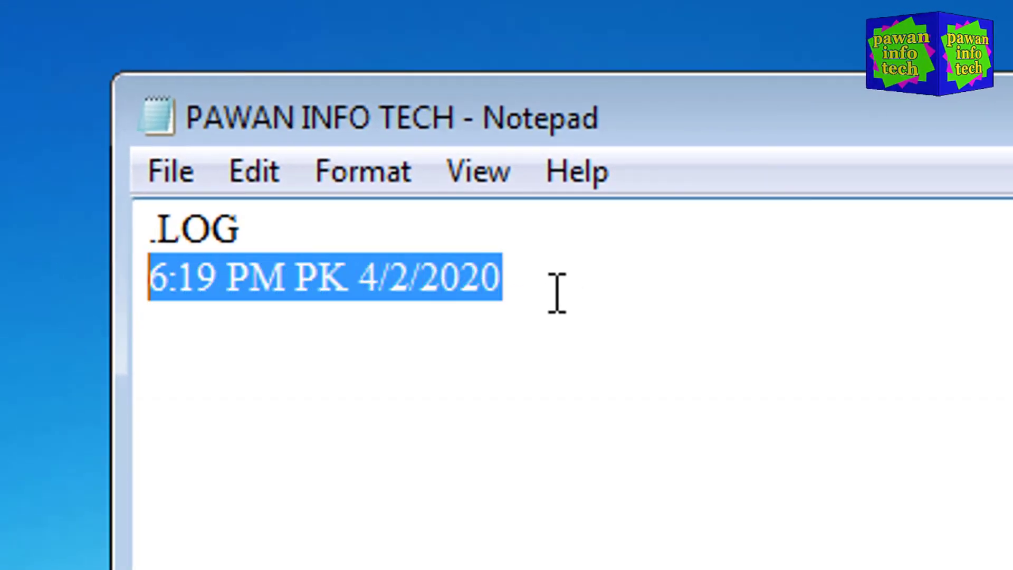
pyautogui.click(557, 293)
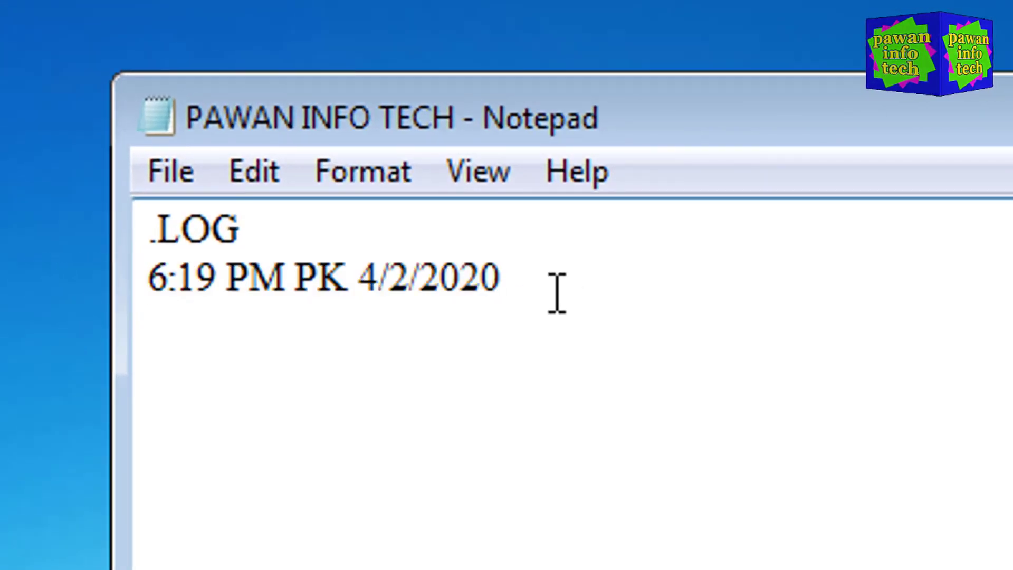